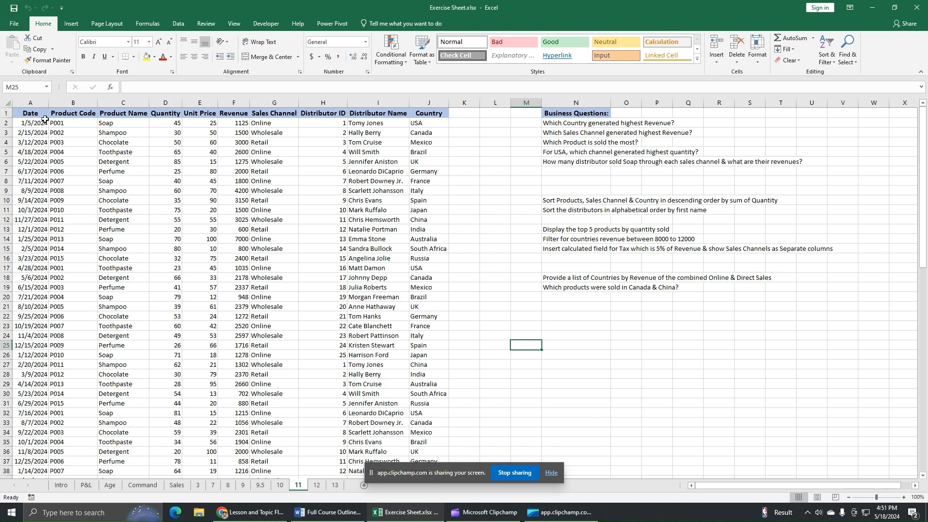
Create a PivotTable on a new worksheet from the full sales data range A1:J86 of sheet 11.
left_click(35, 117)
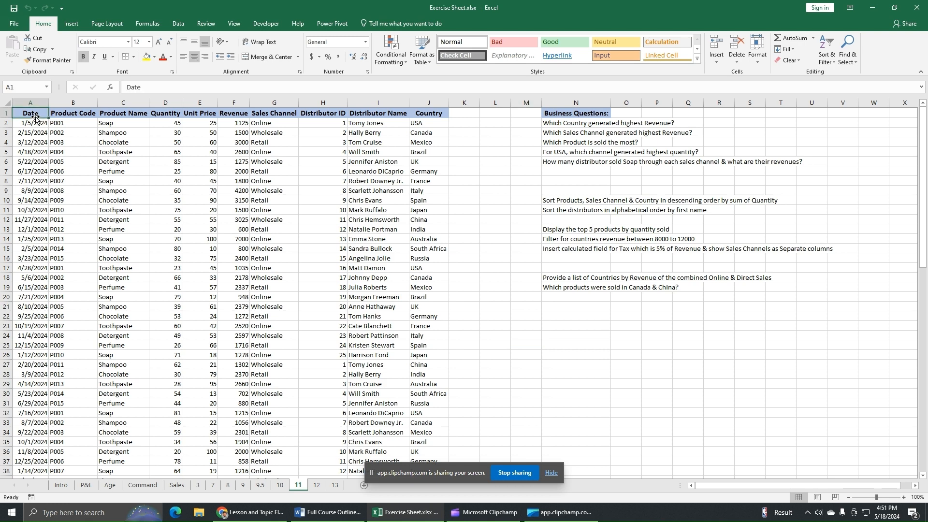
key("ctrl+shift+Right")
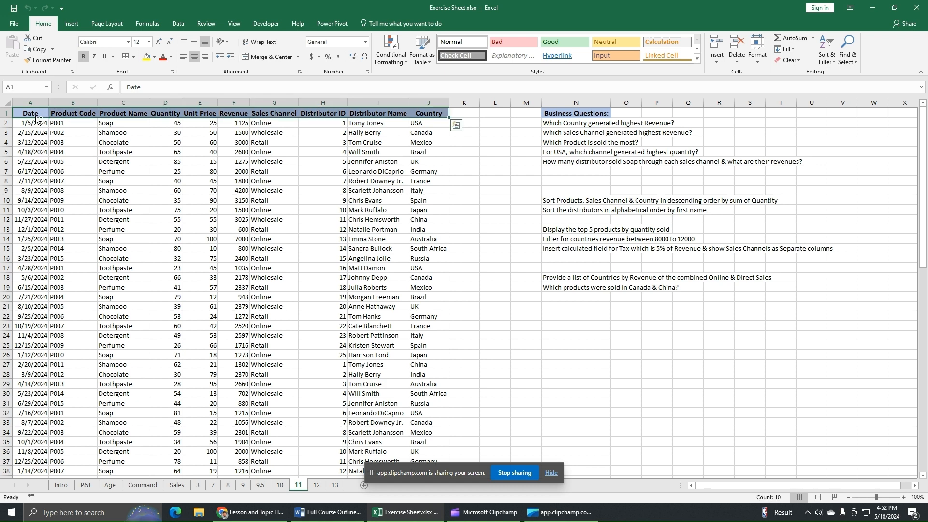
key("ctrl+shift+Down")
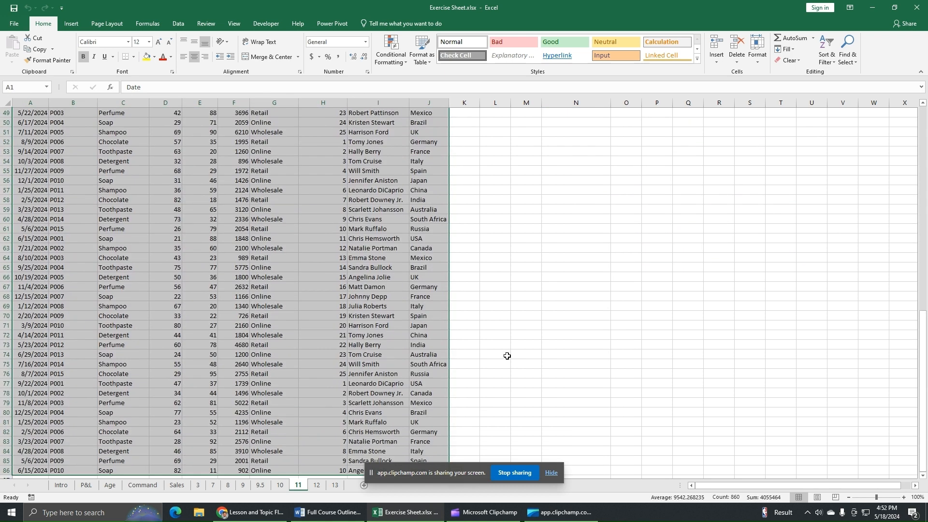
left_click_drag(924, 376, 923, 105)
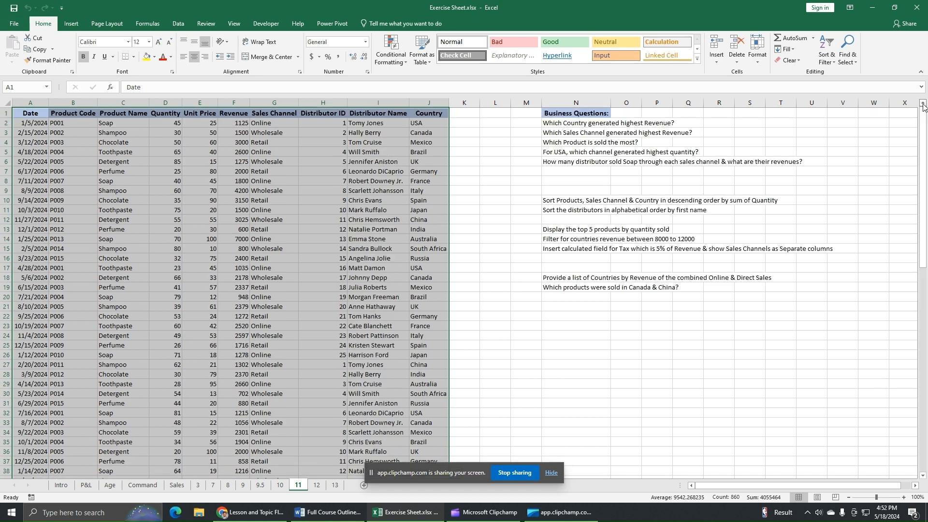
left_click(71, 23)
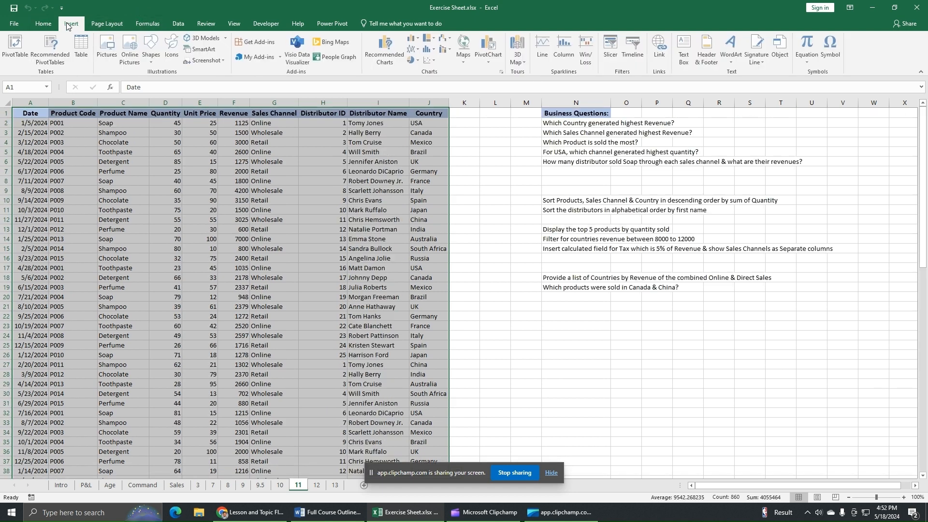
left_click(16, 47)
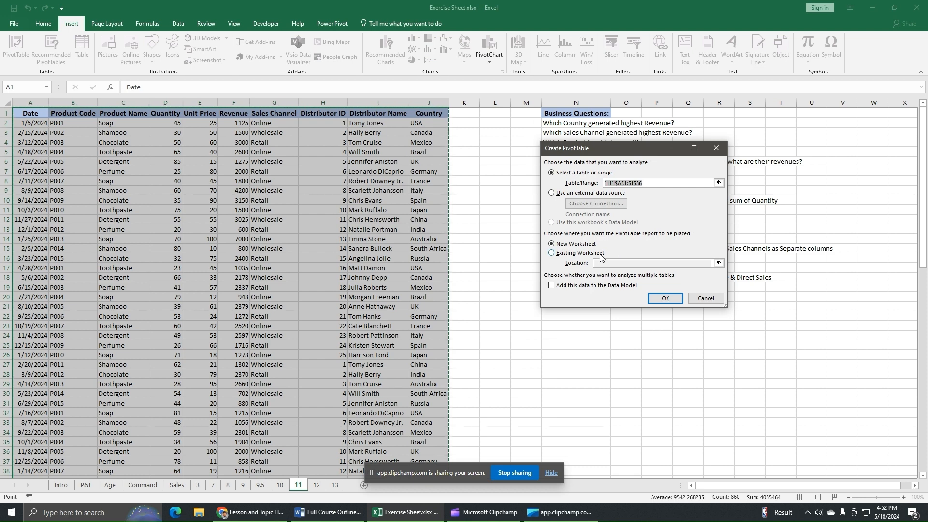
left_click(665, 299)
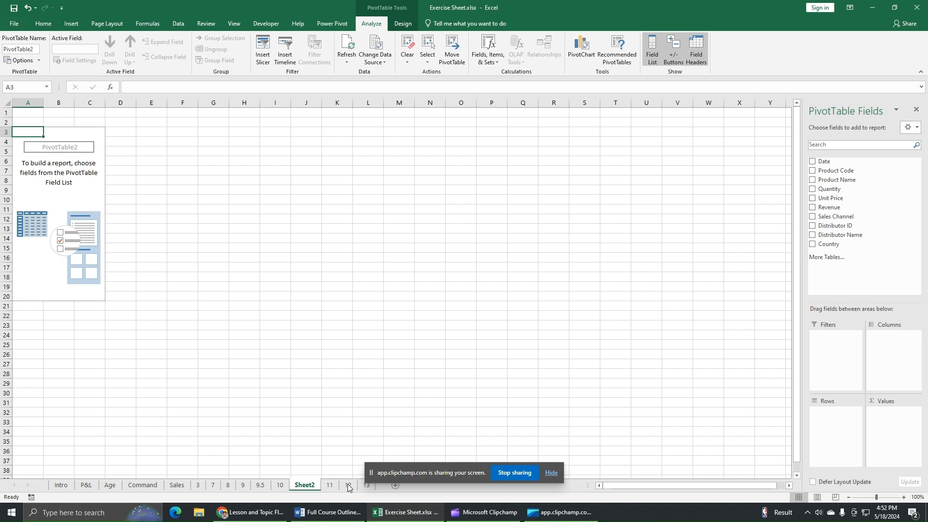
Copy the three business questions in N13:N15 of sheet 11 to Sheet2, starting at cell F1.
left_click(331, 487)
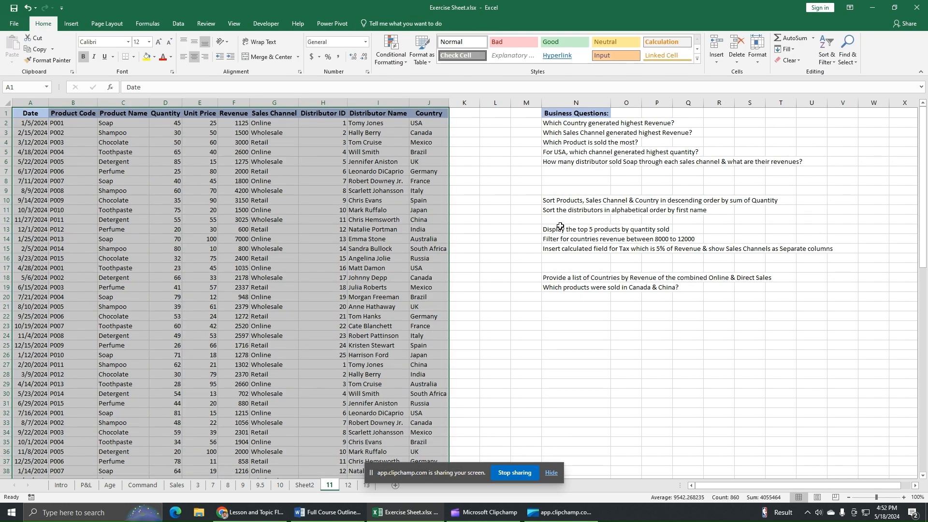
left_click_drag(556, 232, 556, 249)
left_click(559, 249)
right_click(557, 247)
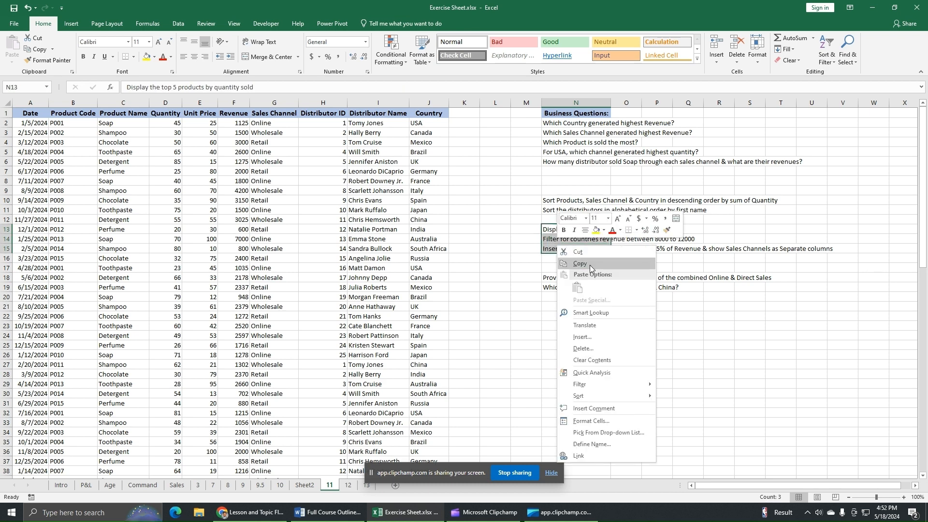
left_click(575, 260)
left_click(304, 484)
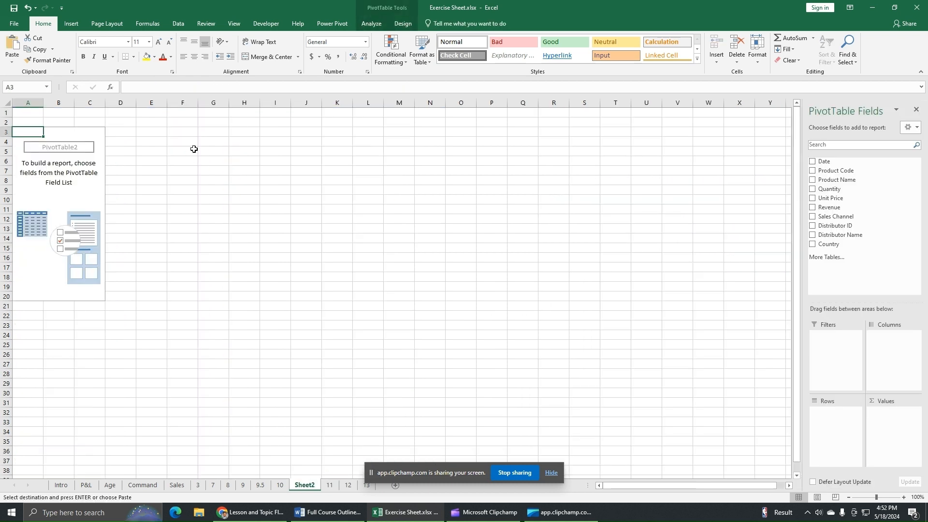
right_click(172, 114)
left_click(191, 150)
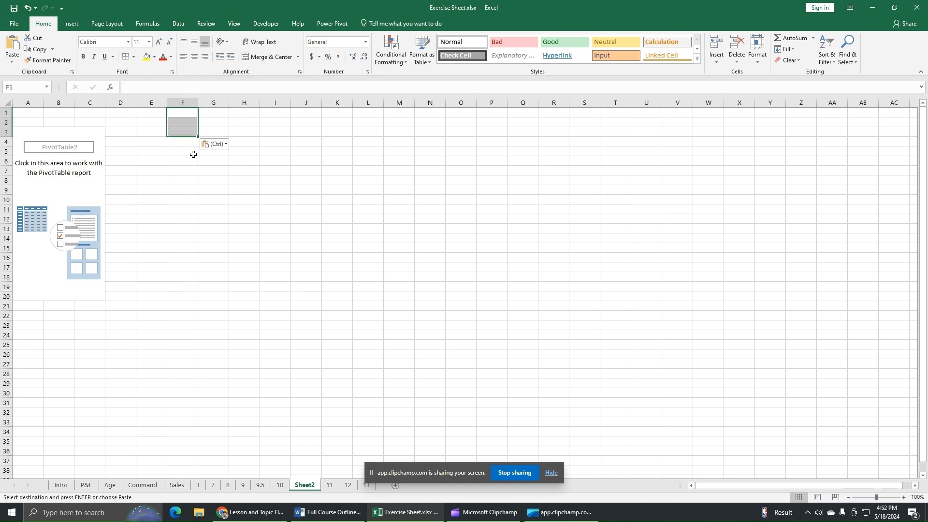
left_click(244, 237)
left_click(282, 278)
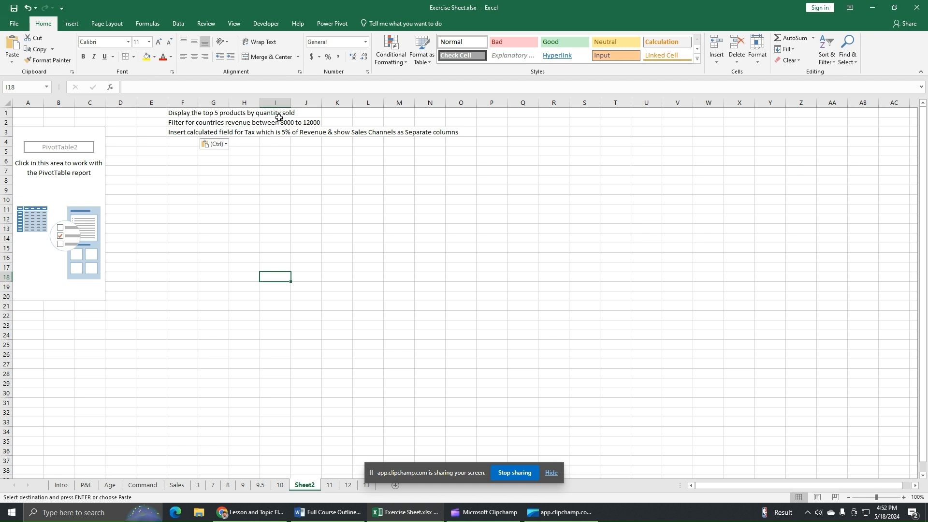
Note the needed fields on Sheet2 by entering "Product Name" in Q1 and "Quantity" in Q2.
left_click(514, 113)
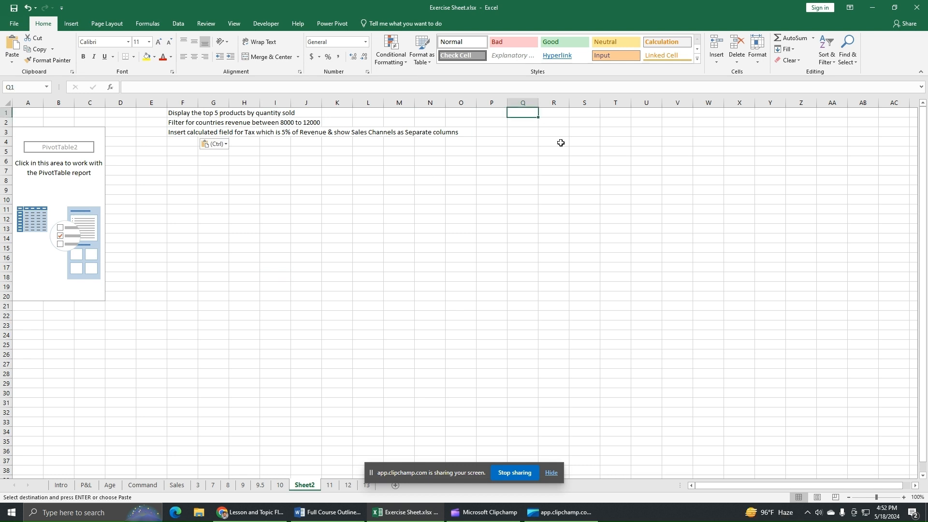
type("Produ")
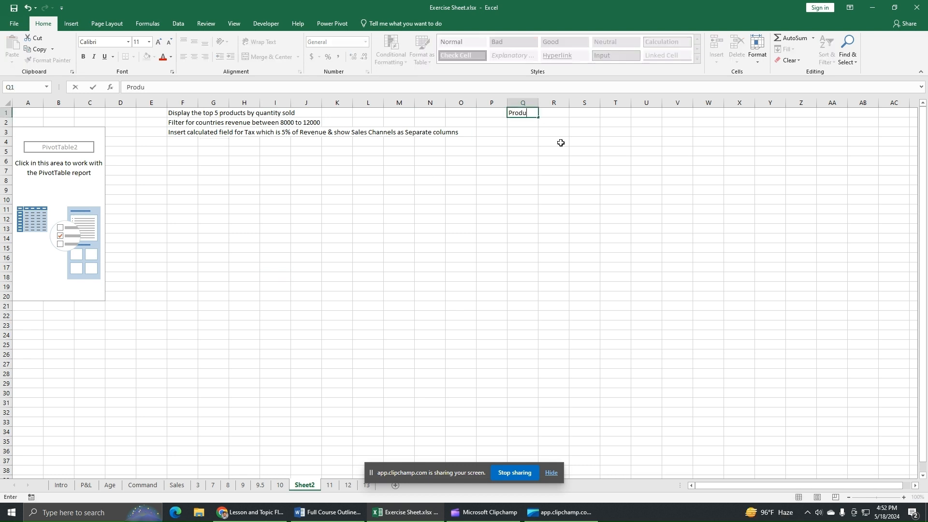
type("ct Name")
key("Return")
type("Quan")
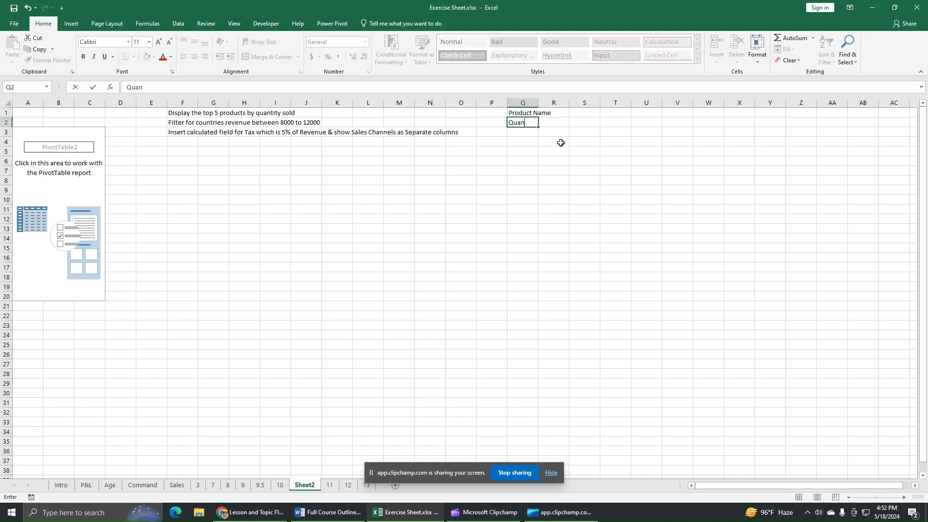
type("tity")
key("Return")
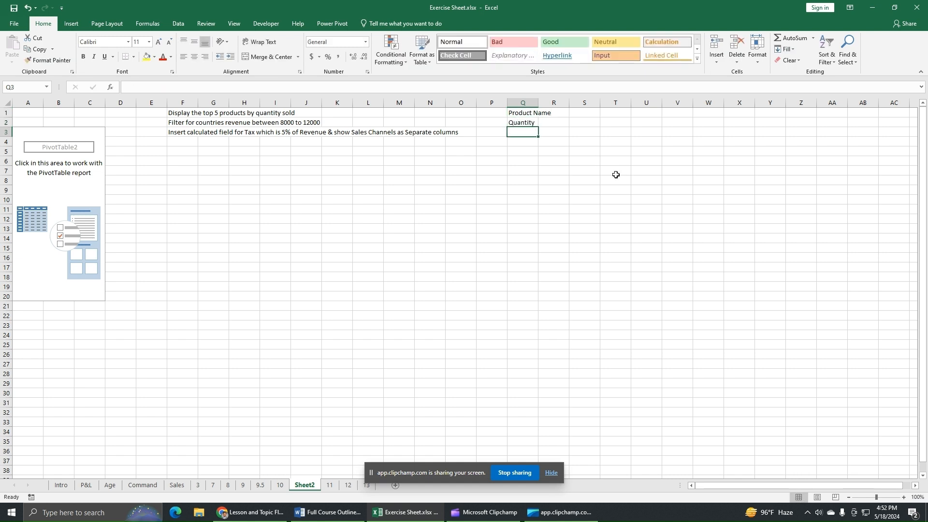
Add Product Name as the row field and Quantity as the summed value of the PivotTable.
left_click(66, 191)
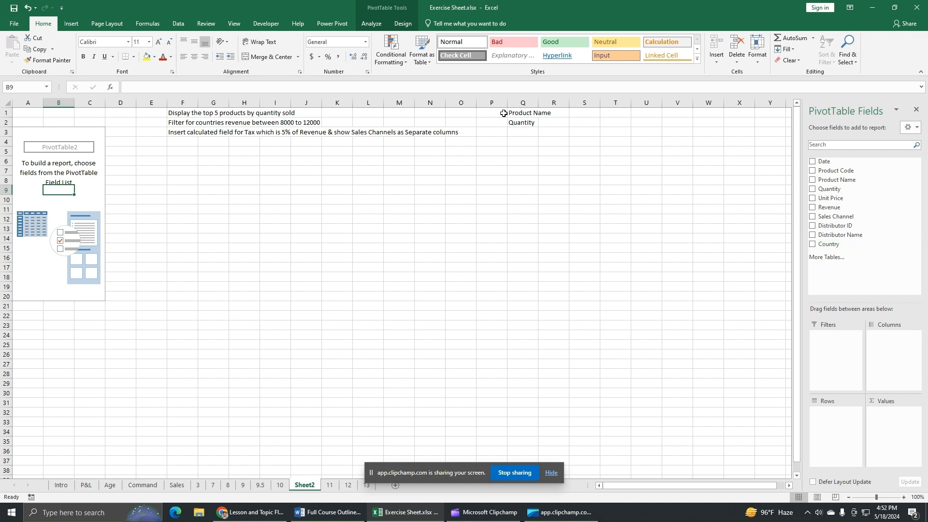
left_click(813, 181)
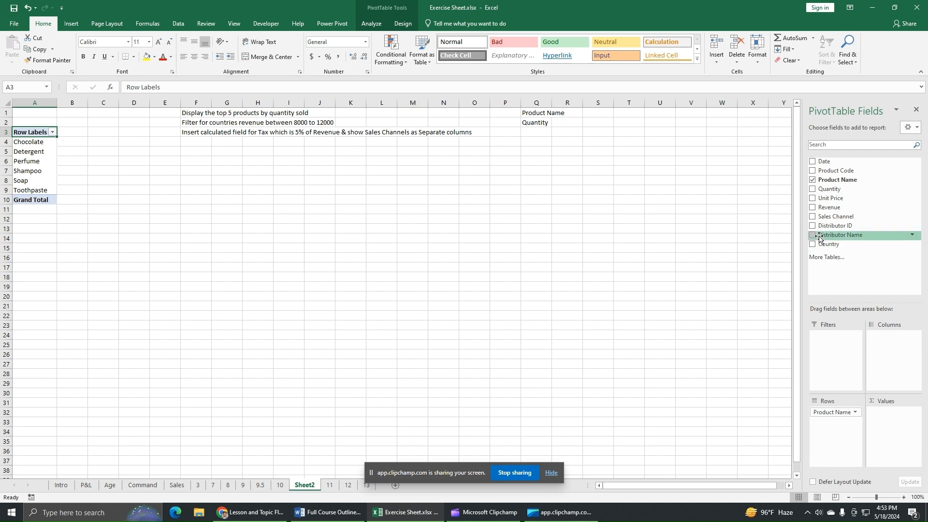
left_click(811, 189)
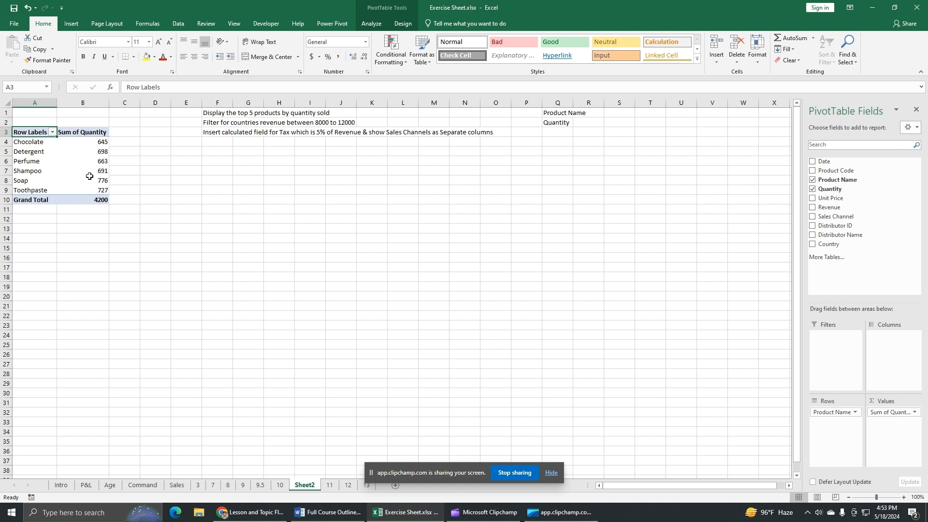
Sort the PivotTable's product names in descending order by Sum of Quantity.
mouse_move(90, 176)
mouse_move(100, 191)
left_click(53, 132)
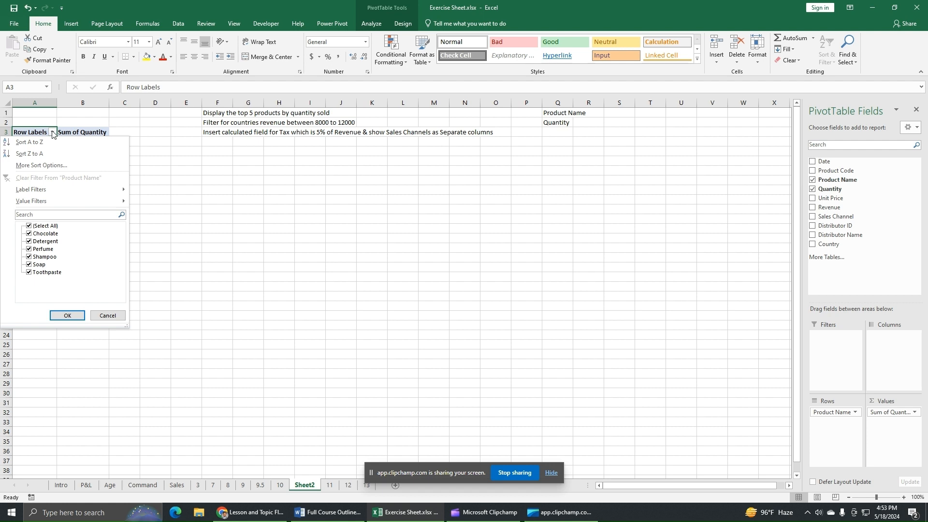
left_click(57, 165)
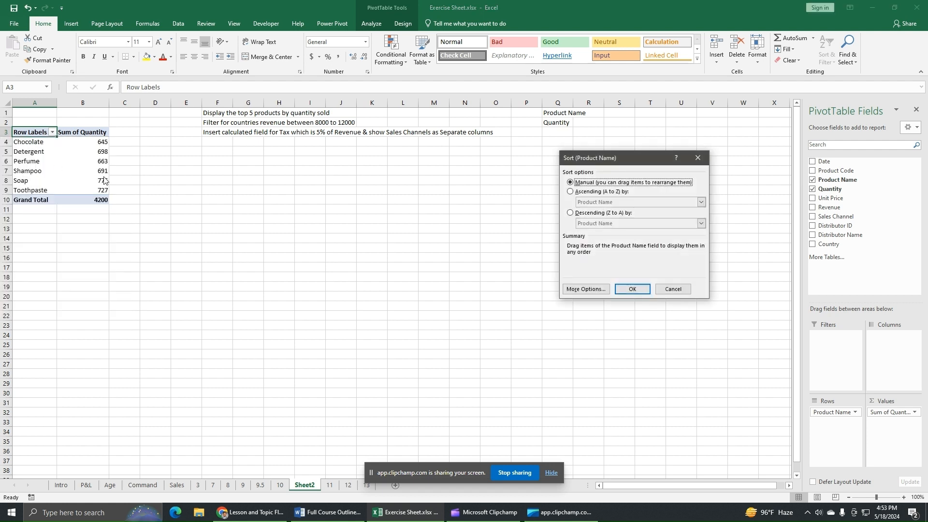
left_click(603, 214)
left_click(605, 224)
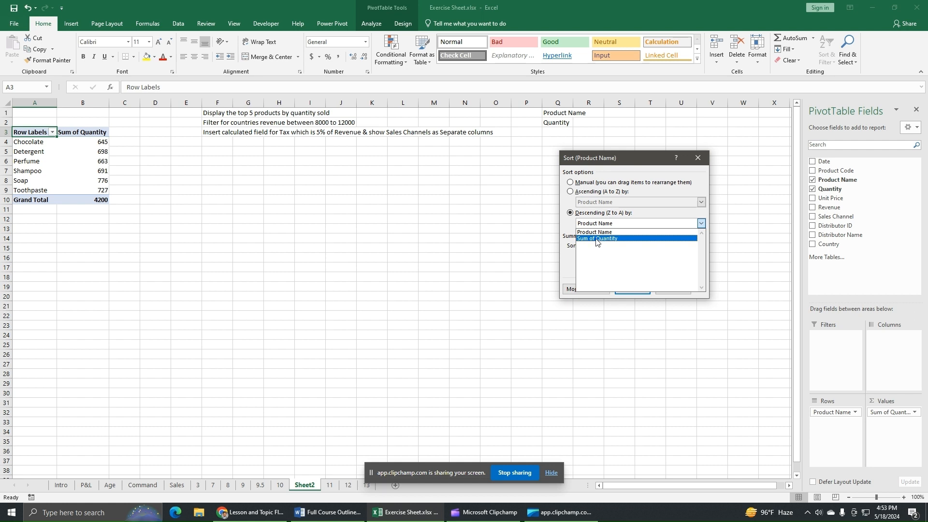
left_click(597, 239)
left_click(632, 289)
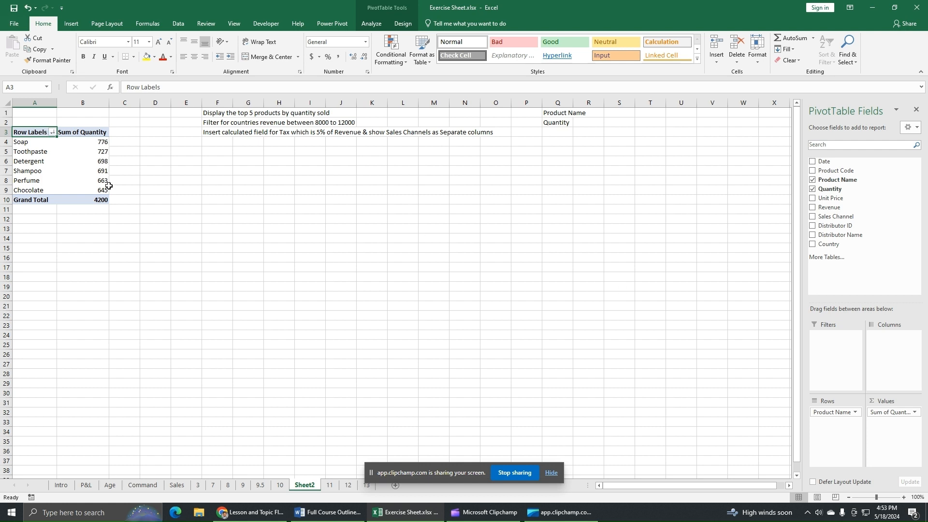
left_click(103, 141)
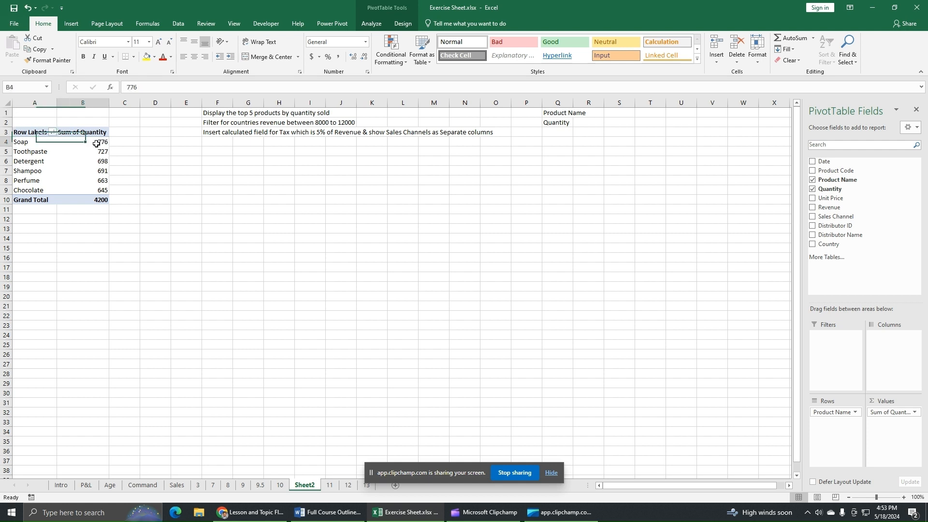
left_click(104, 190)
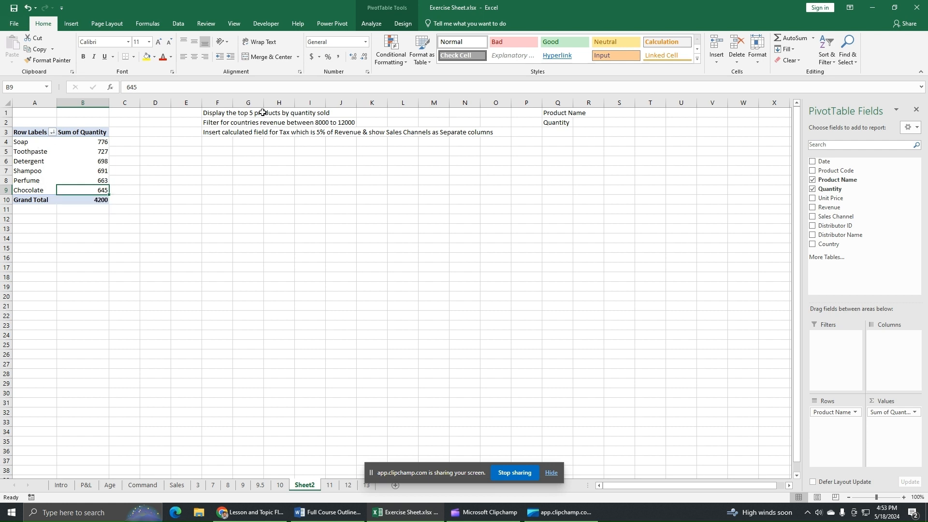
Filter the product names by value to show the top 5 items by Sum of Quantity.
left_click(53, 132)
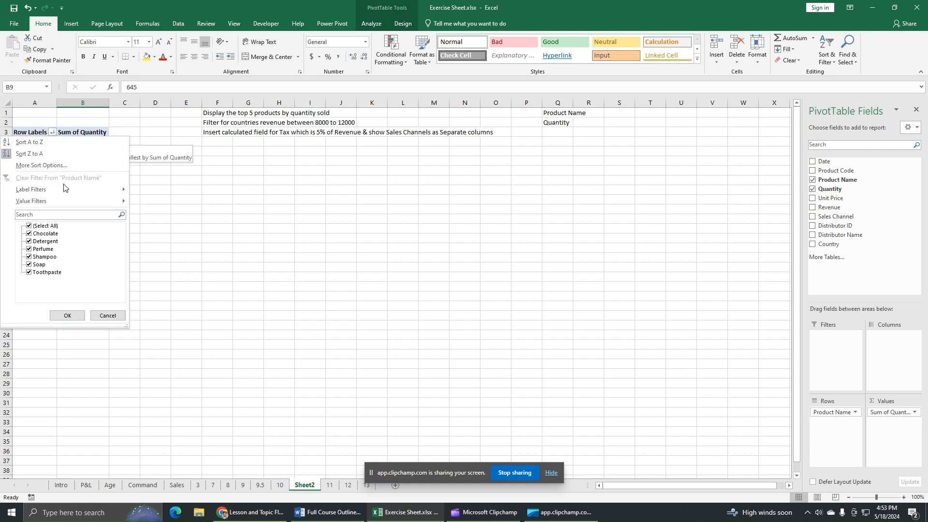
mouse_move(51, 201)
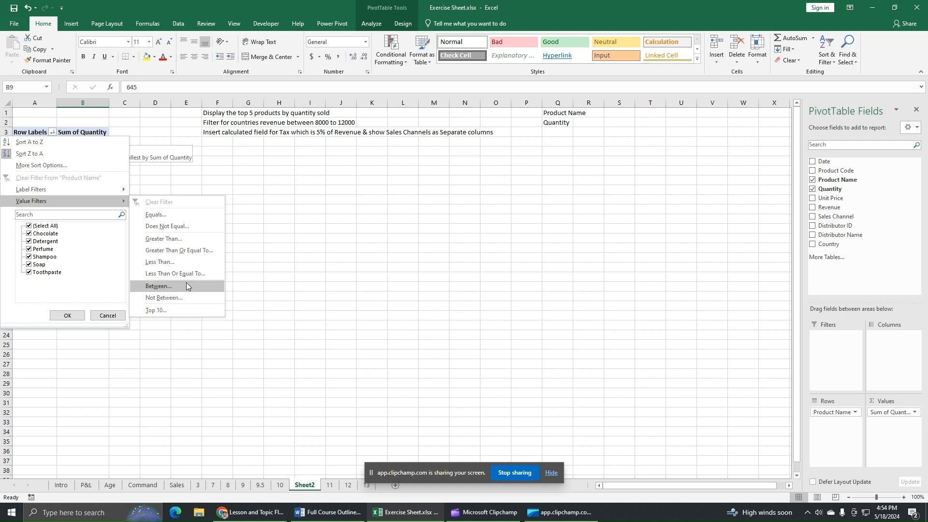
left_click(160, 310)
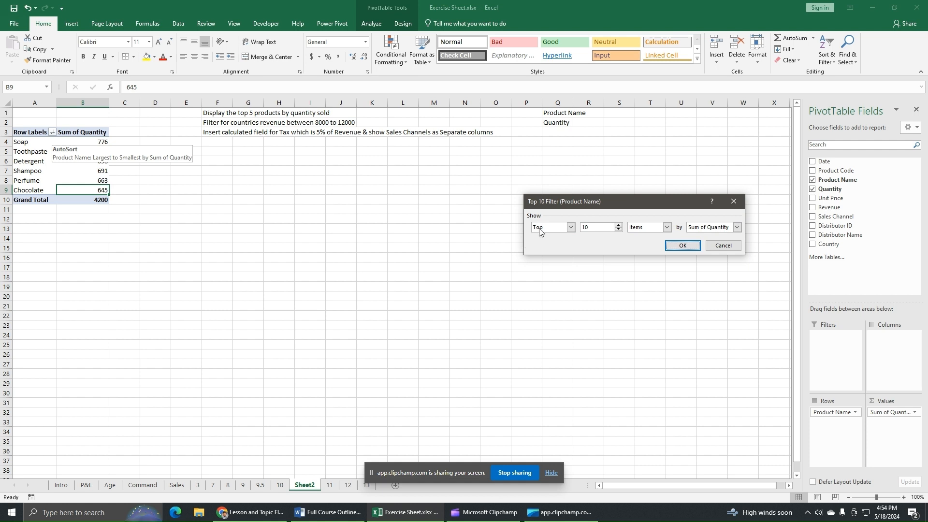
left_click(570, 227)
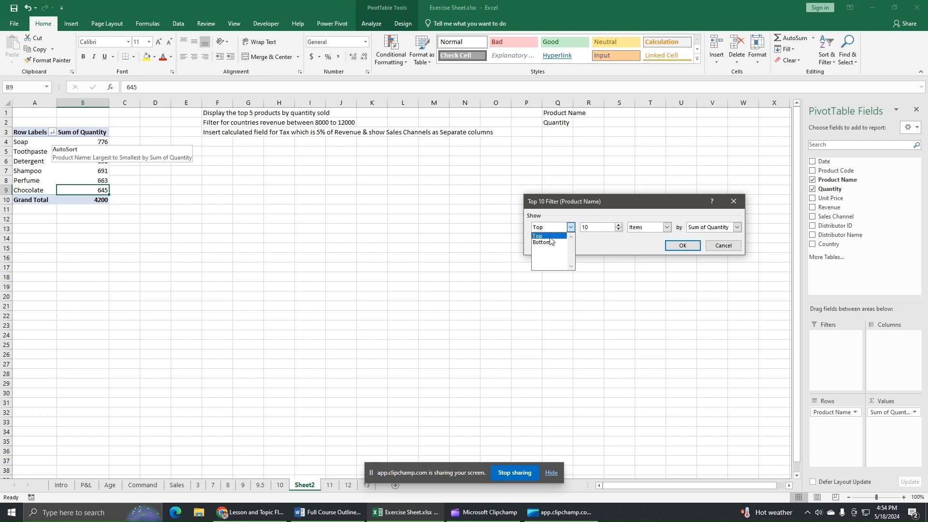
left_click(550, 235)
left_click(582, 228)
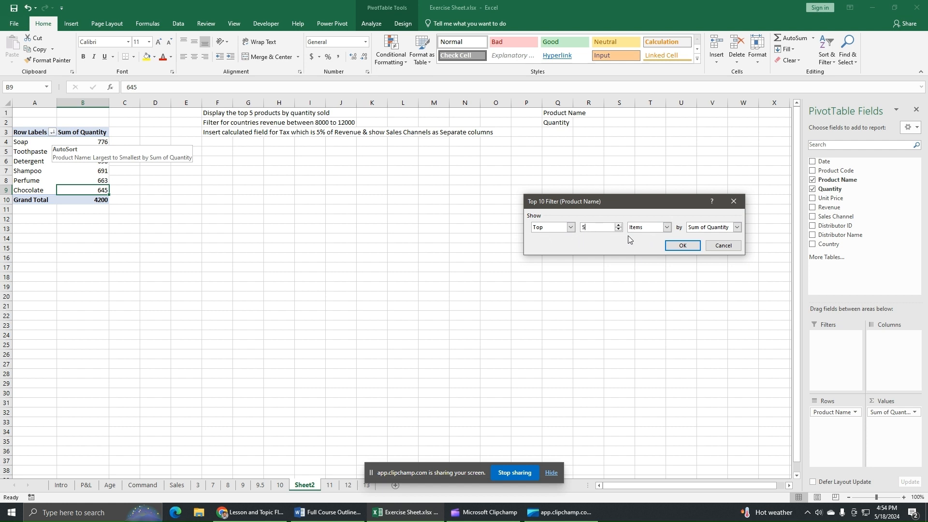
left_click(682, 245)
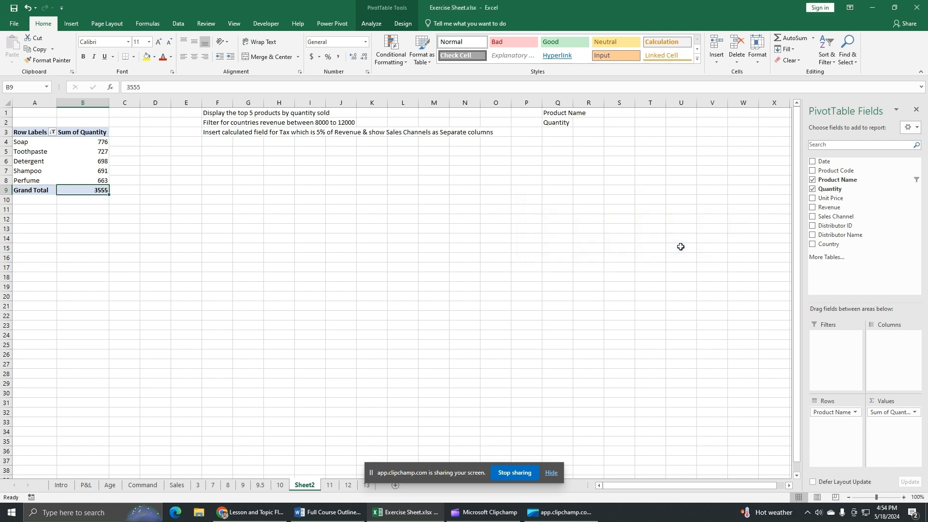
left_click(90, 143)
left_click(89, 152)
left_click(89, 161)
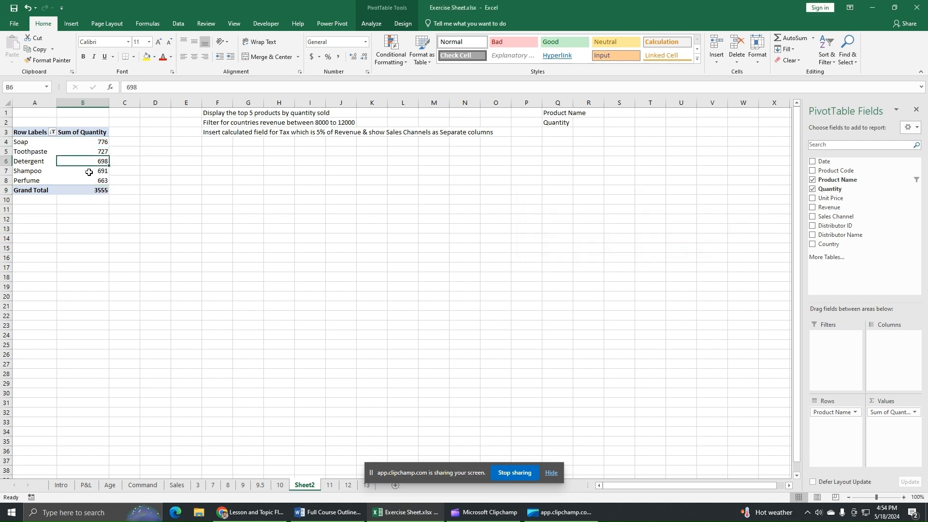
left_click(89, 172)
left_click(90, 181)
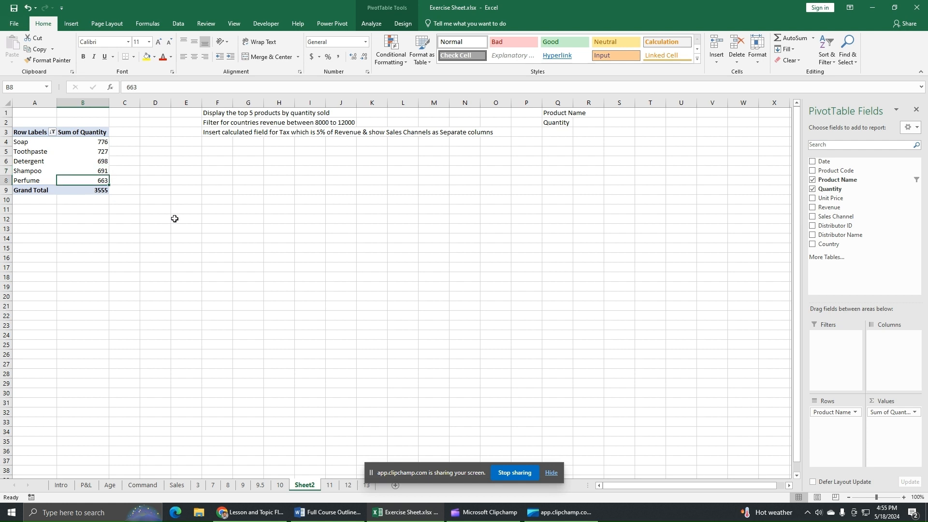
left_click(225, 114)
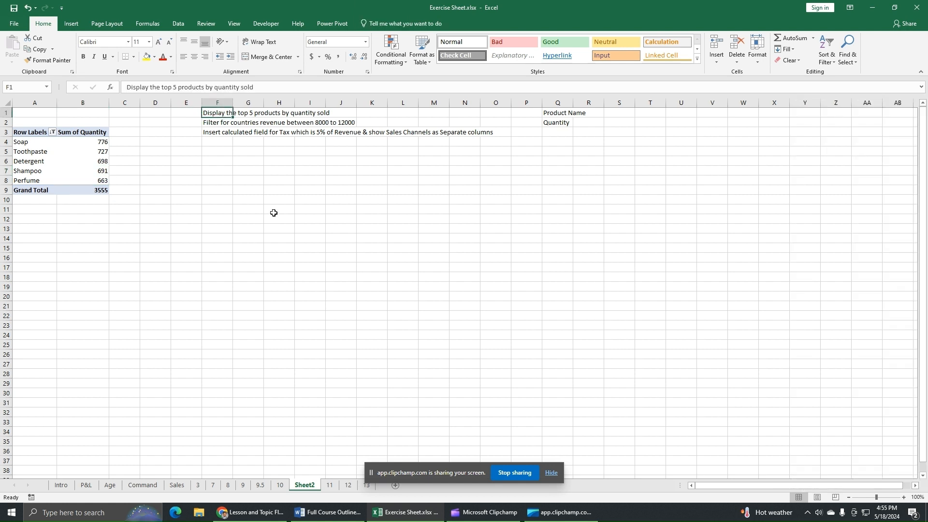
Clear the field notes in Q1:Q2 and enter "Country" in Q1 and "Revenue" in Q2.
left_click_drag(559, 113, 555, 122)
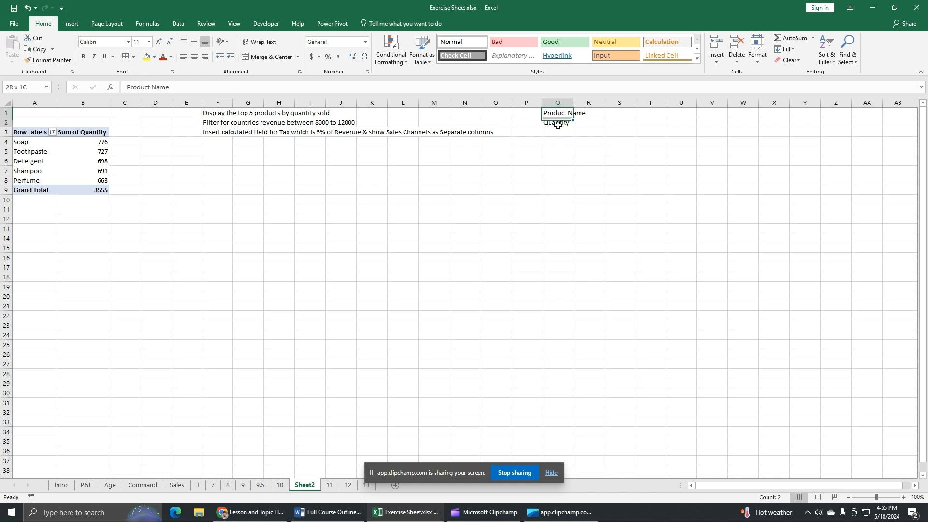
left_click(788, 61)
left_click(798, 73)
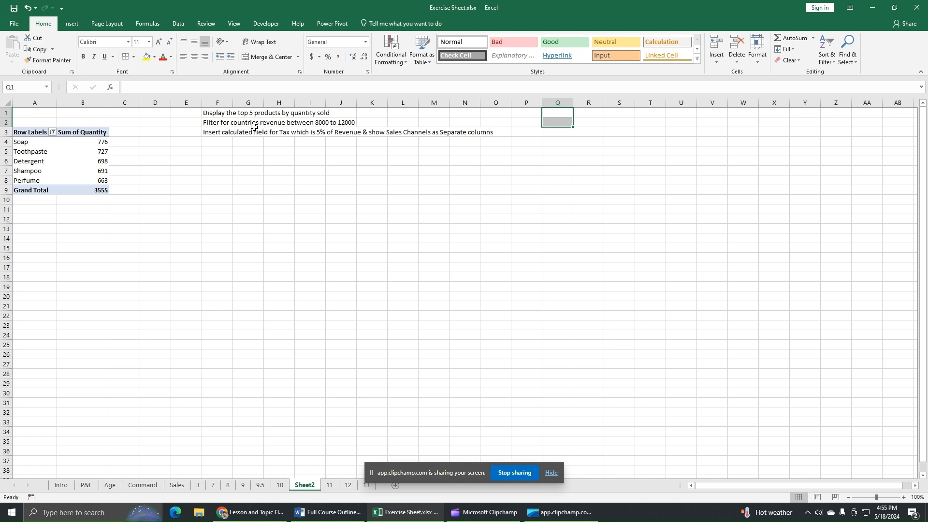
left_click(554, 113)
type("Co")
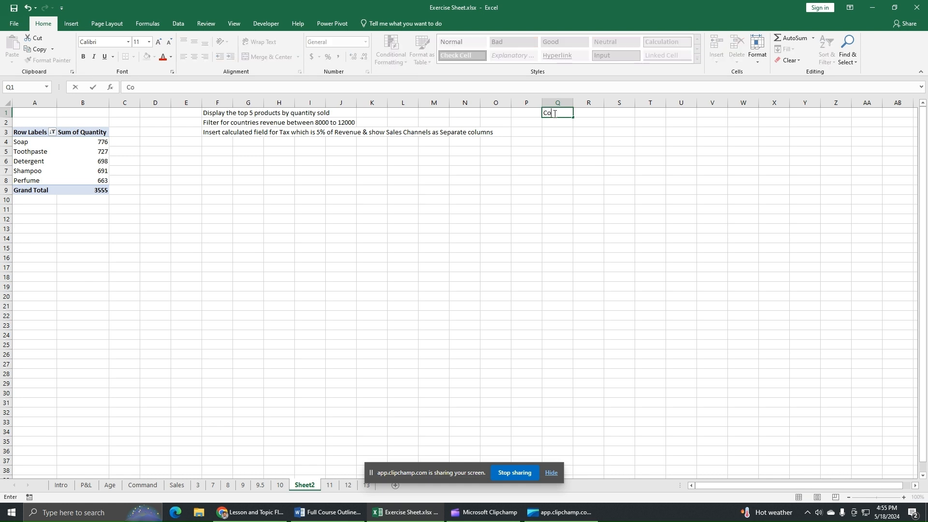
type("untry")
key("Return")
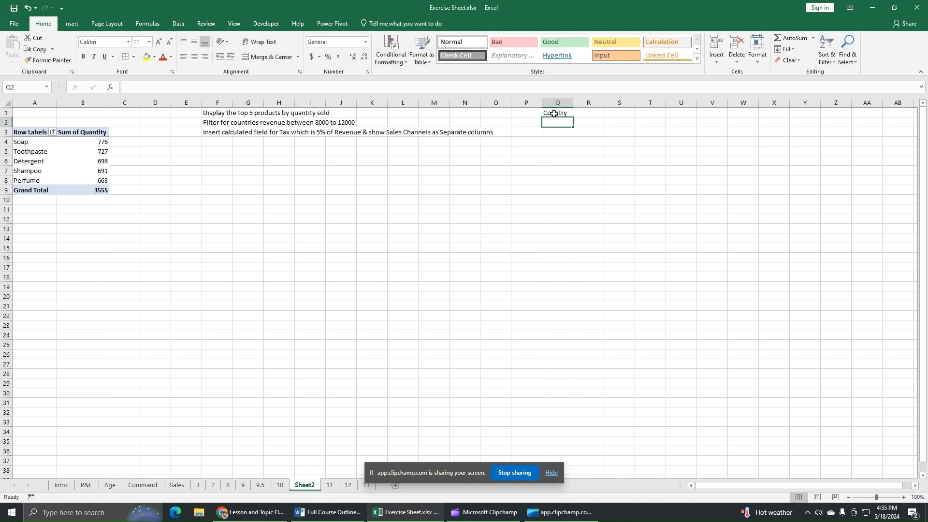
type("Revenue")
key("Return")
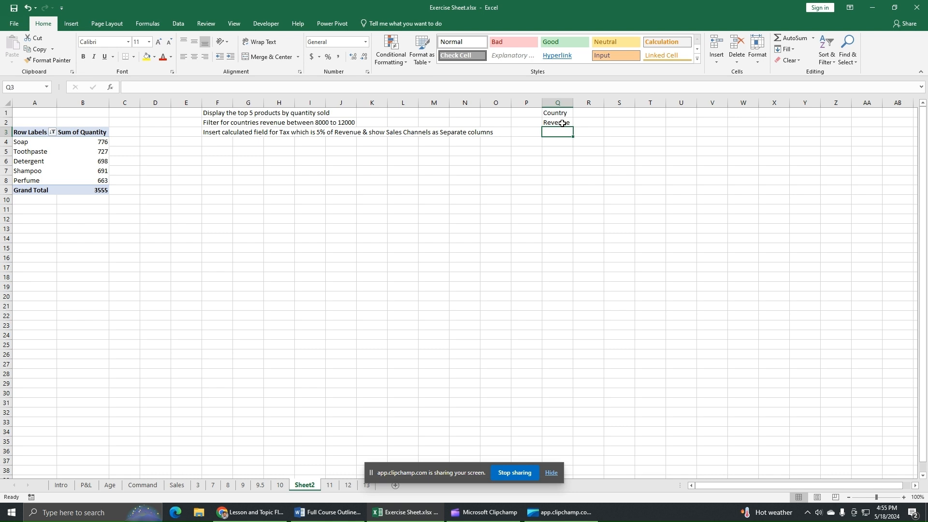
Replace Quantity and Product Name in the PivotTable with Country as the row field and Revenue as the summed value.
left_click(82, 155)
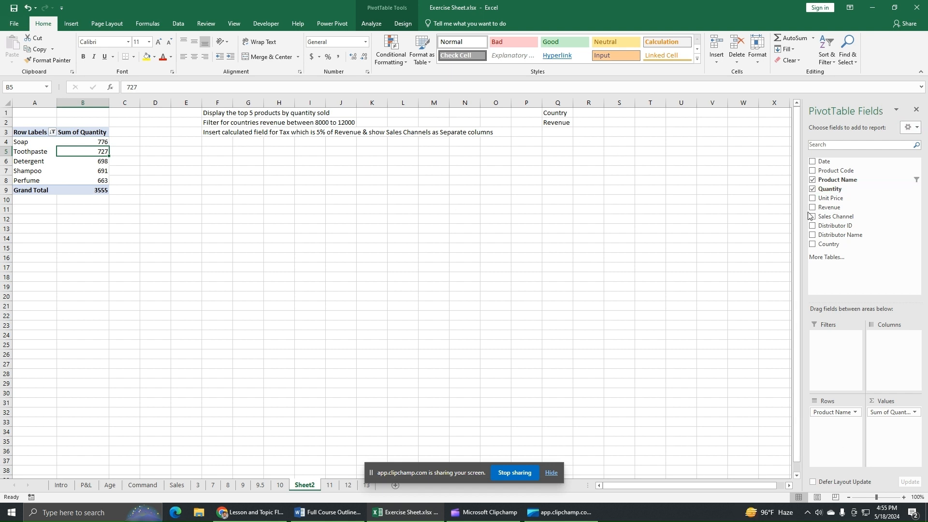
left_click(812, 189)
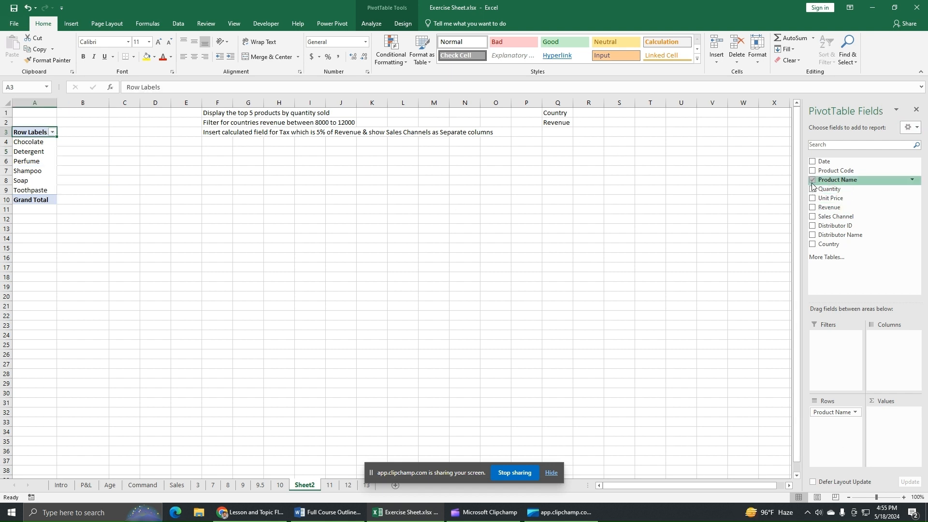
left_click(813, 180)
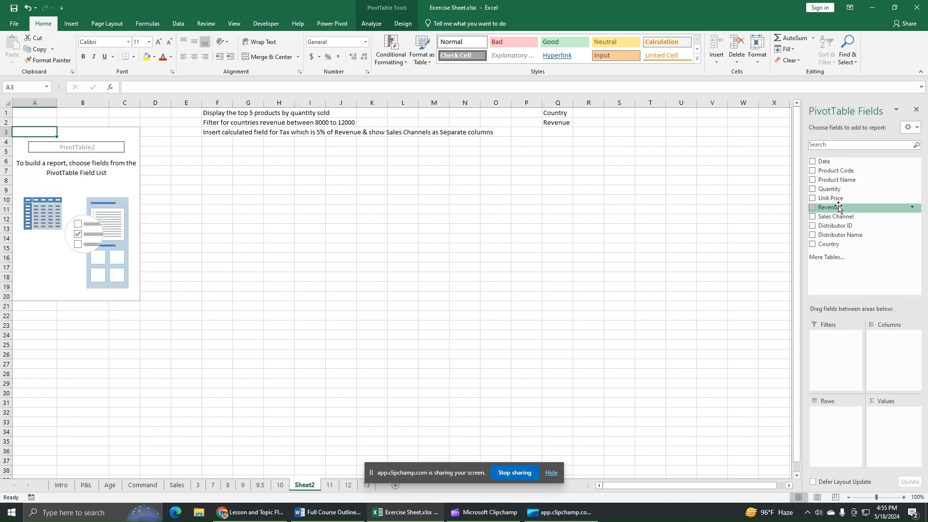
left_click(811, 244)
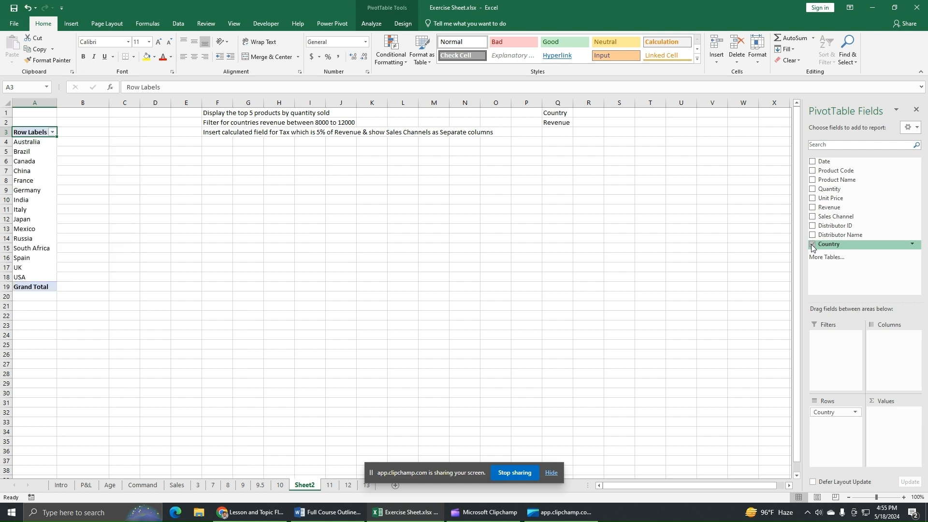
left_click(812, 208)
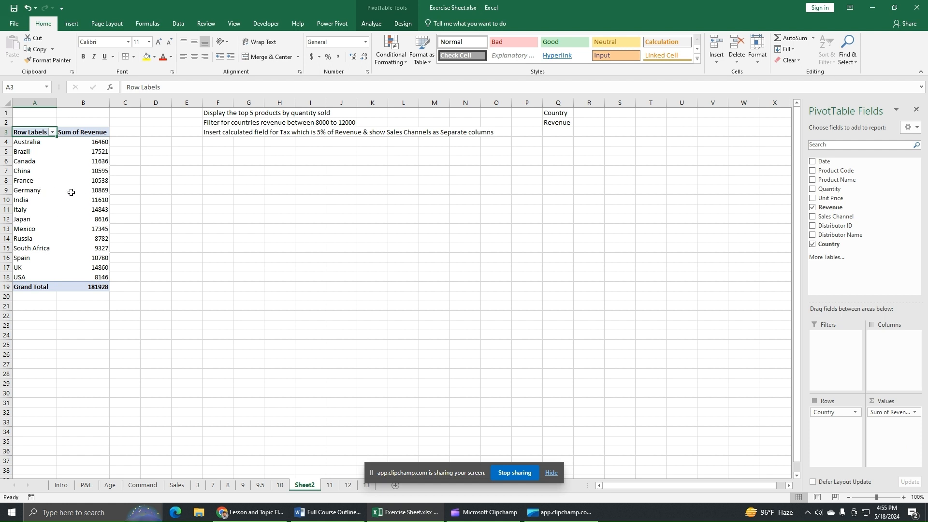
Filter the PivotTable's countries by value to show those with Sum of Revenue between 8000 and 12000.
mouse_move(99, 241)
left_click(52, 132)
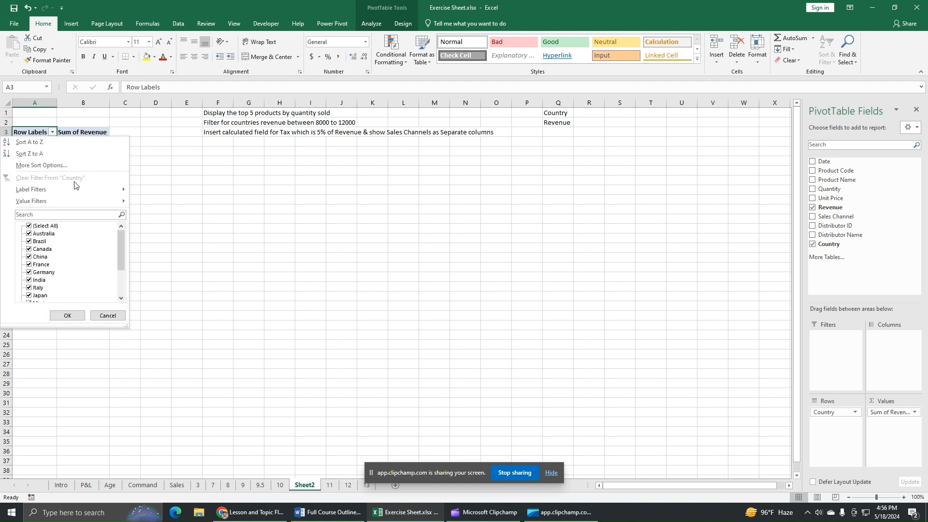
mouse_move(87, 202)
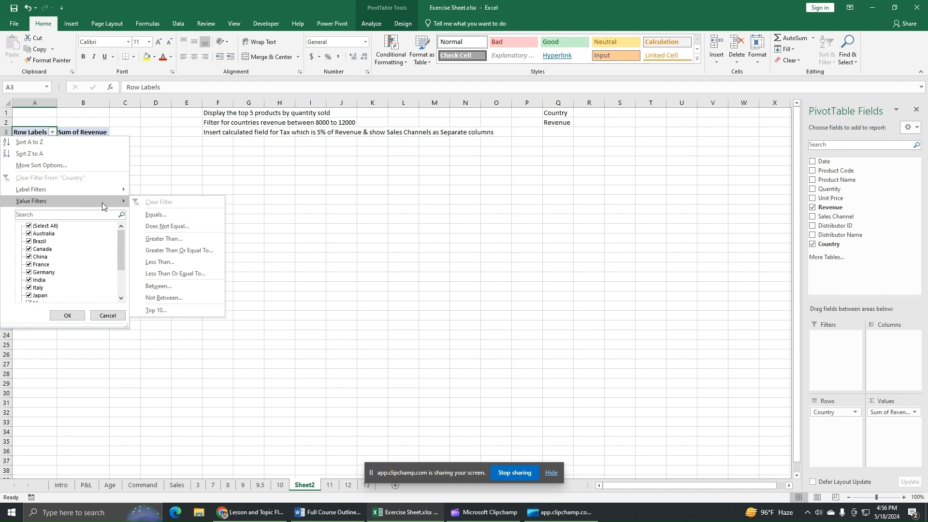
left_click(163, 288)
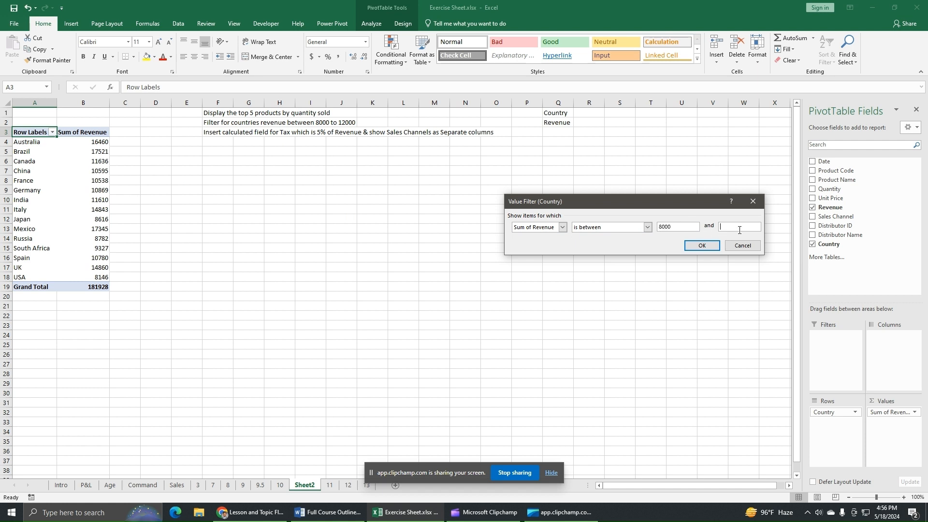
type("12000")
left_click(699, 246)
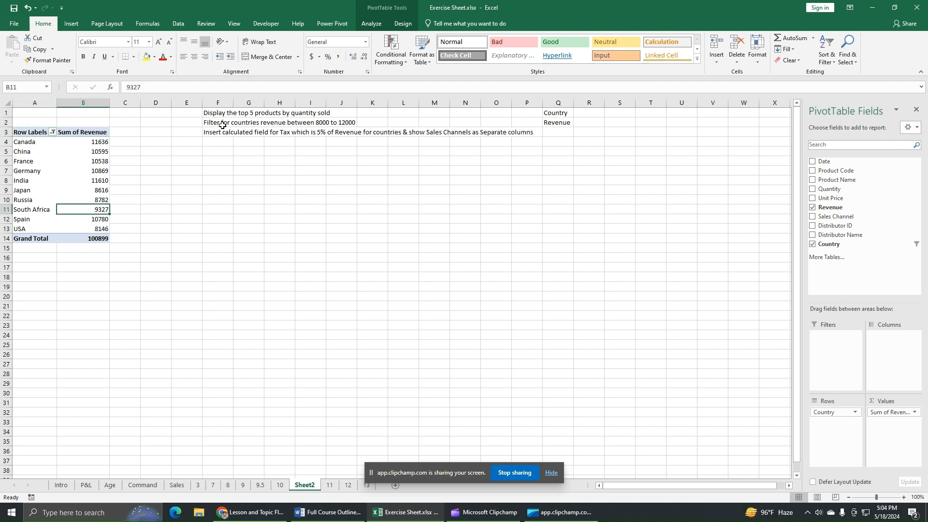
left_click(221, 124)
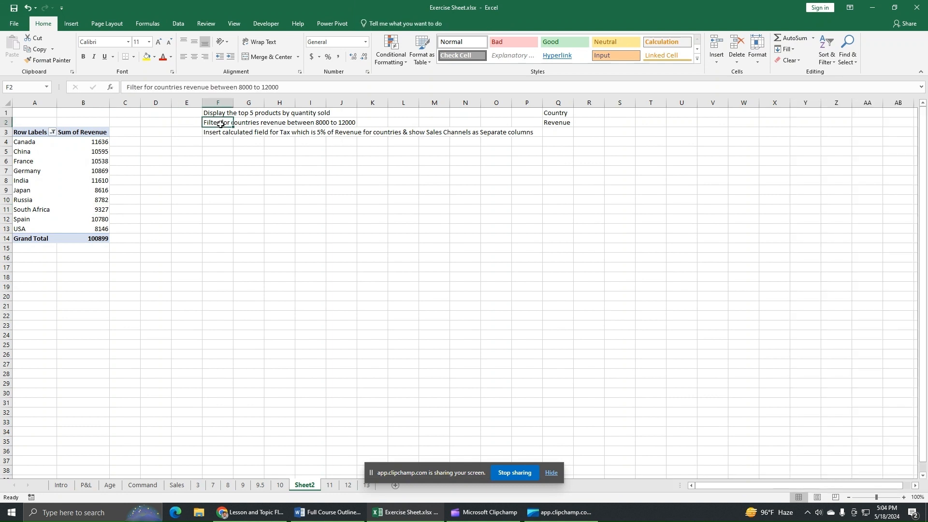
left_click(226, 132)
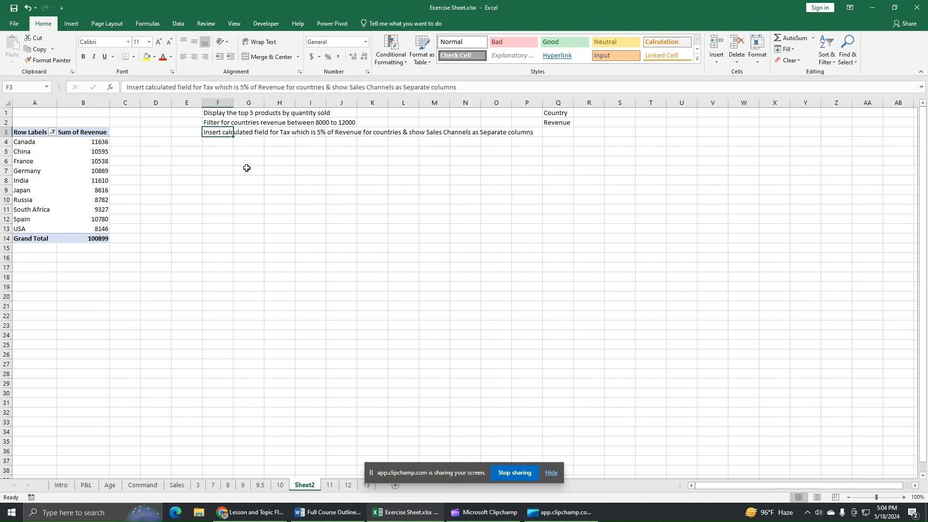
left_click(224, 161)
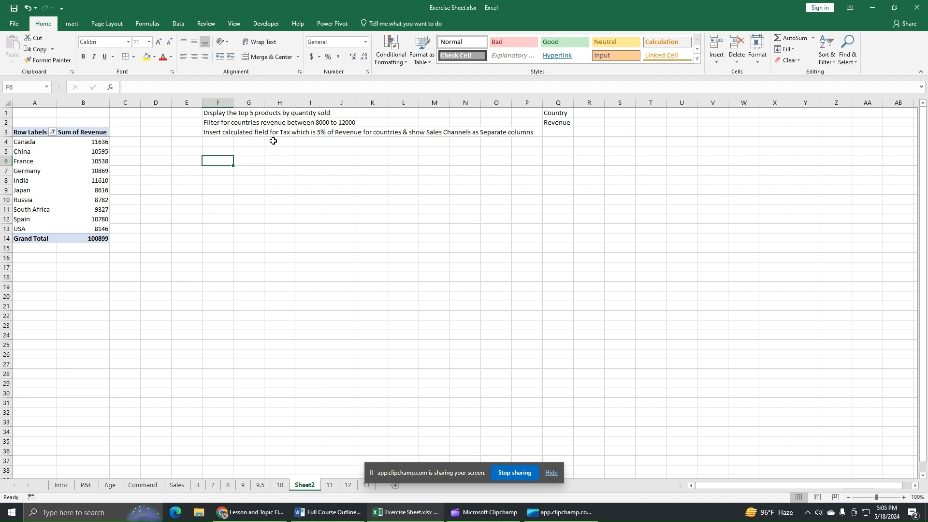
left_click(76, 167)
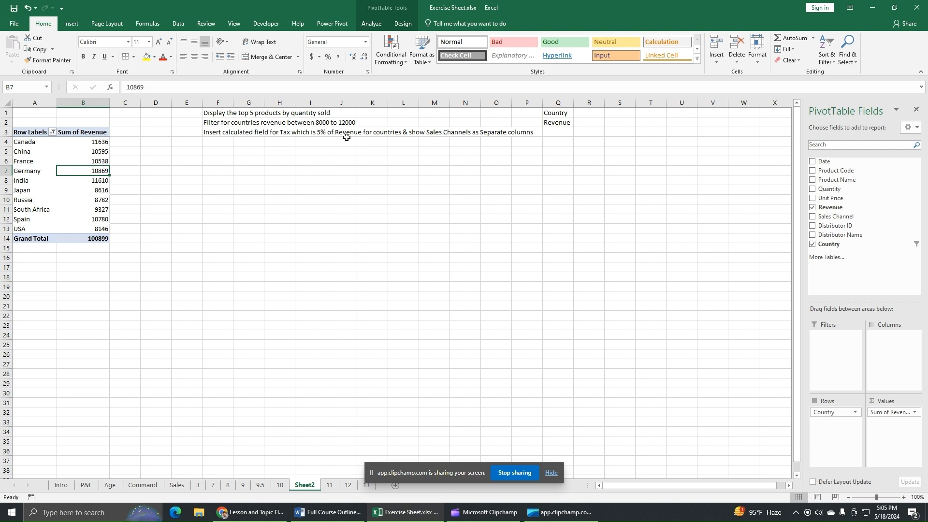
Add "Sales Channel" to the list of needed fields in cell Q3.
left_click(557, 115)
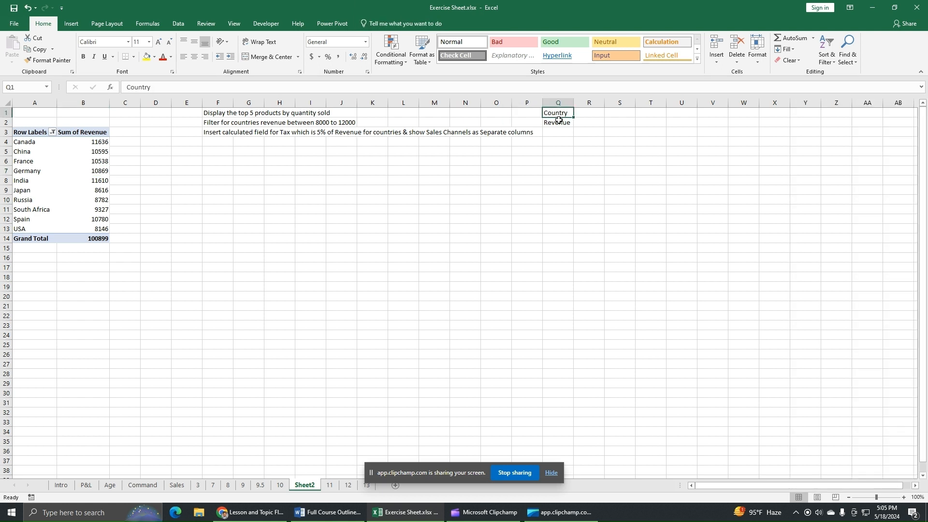
left_click(558, 123)
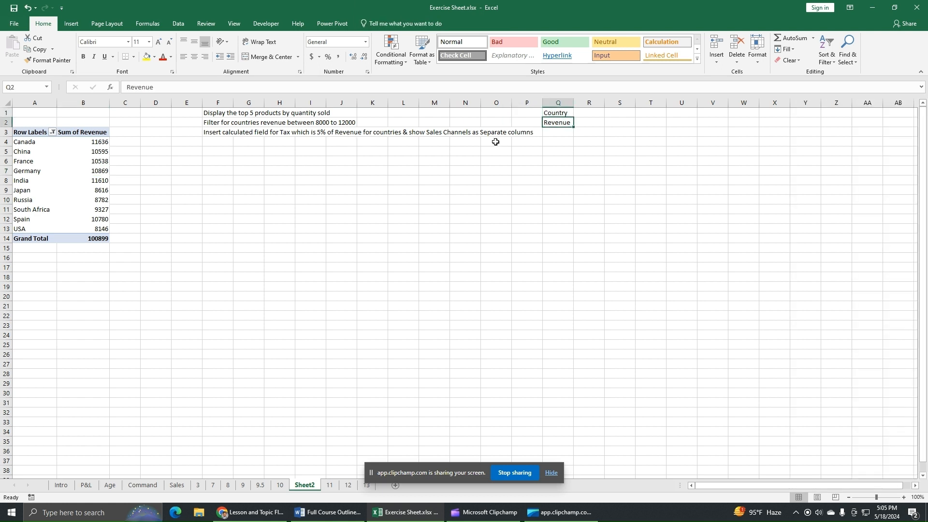
left_click(563, 133)
type("Sales")
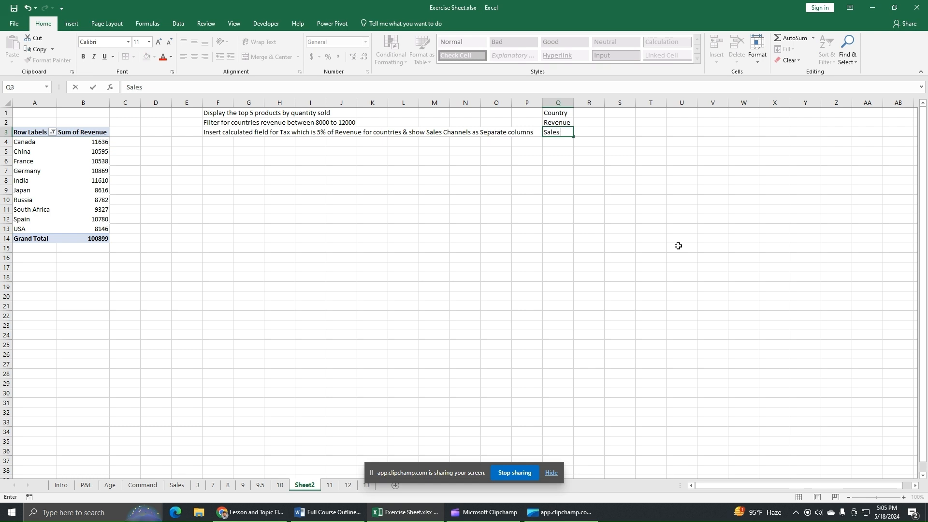
type(" Channel")
key("Return")
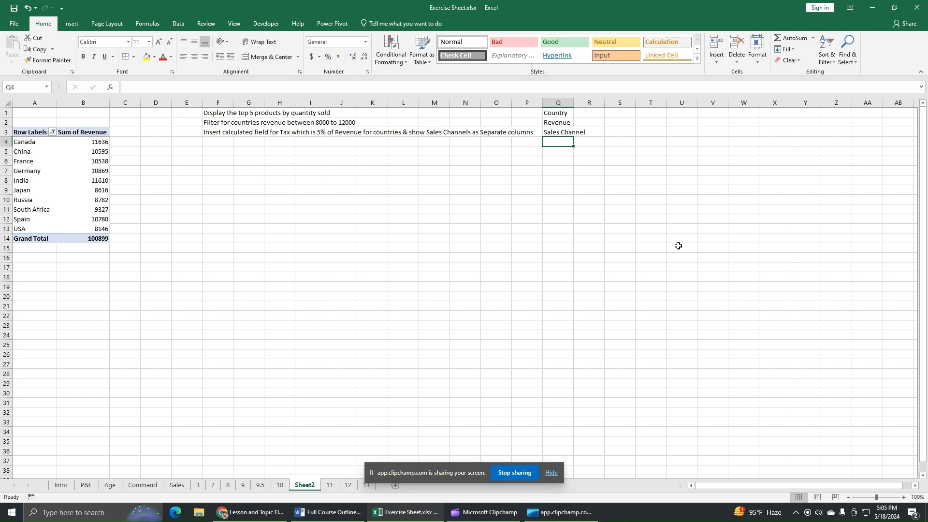
Remove the Country and Revenue fields from the PivotTable to empty the report.
left_click(70, 199)
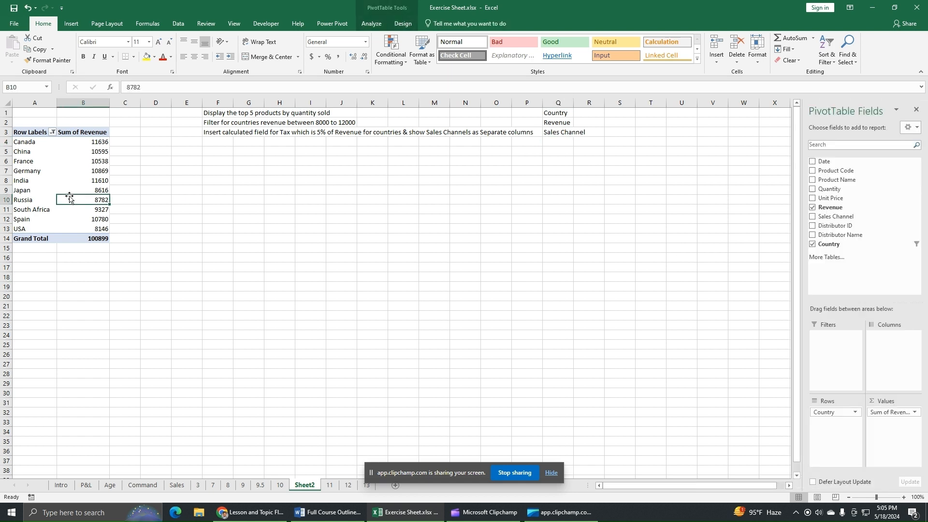
left_click(47, 172)
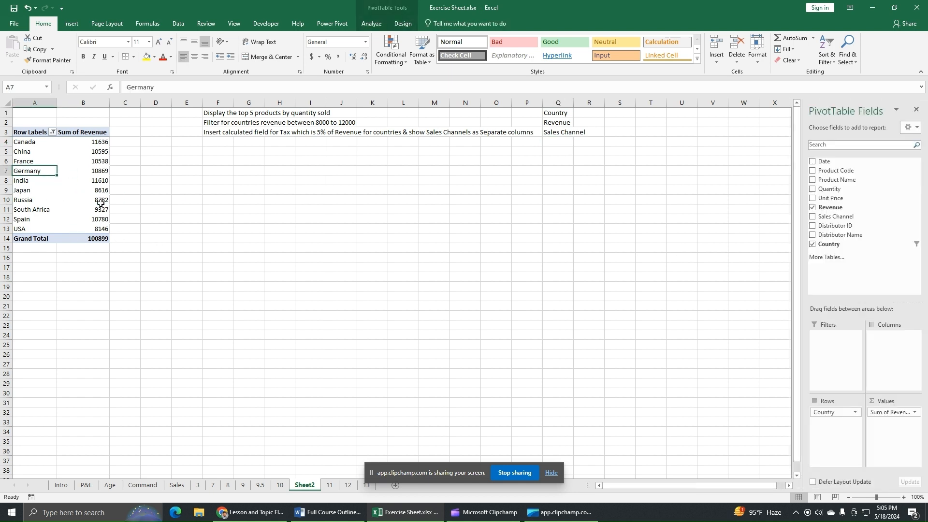
left_click(813, 245)
left_click(812, 207)
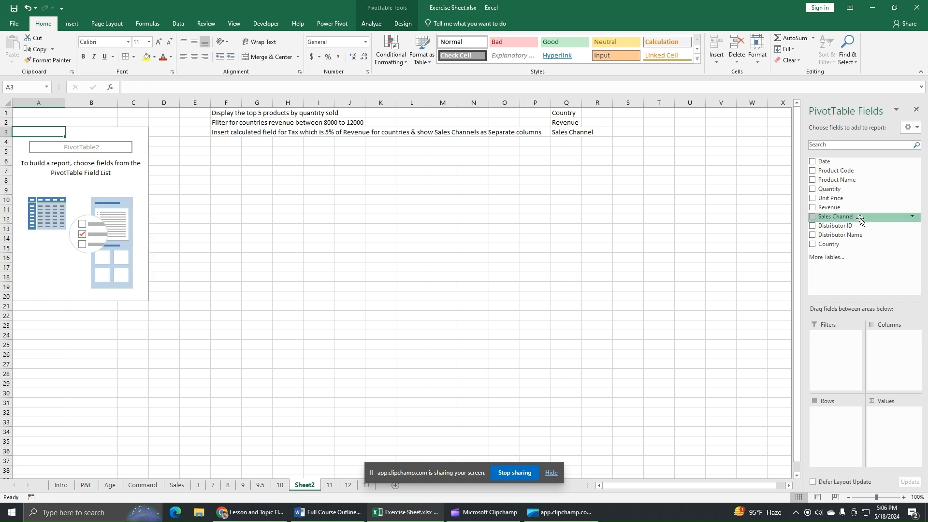
Build the PivotTable with Country as rows, Revenue as the summed value and Sales Channel as columns.
left_click(812, 244)
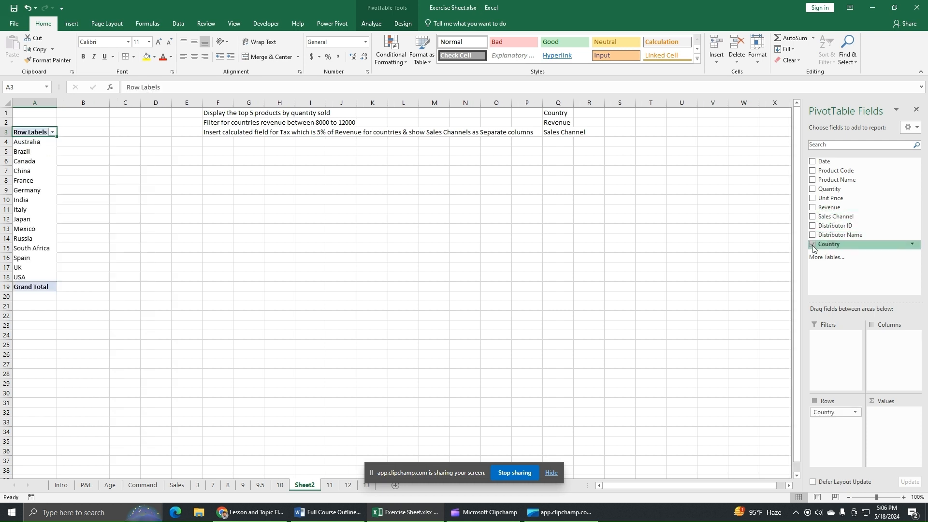
left_click(812, 207)
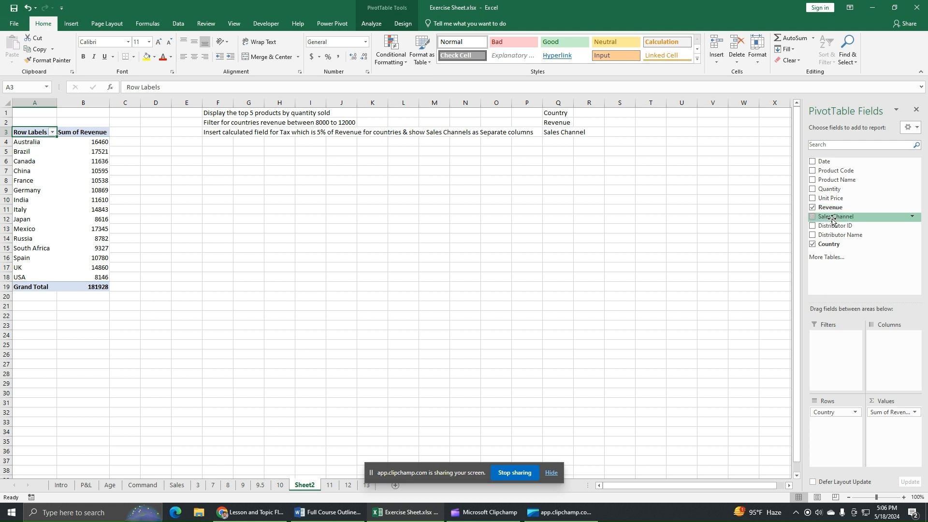
left_click(813, 217)
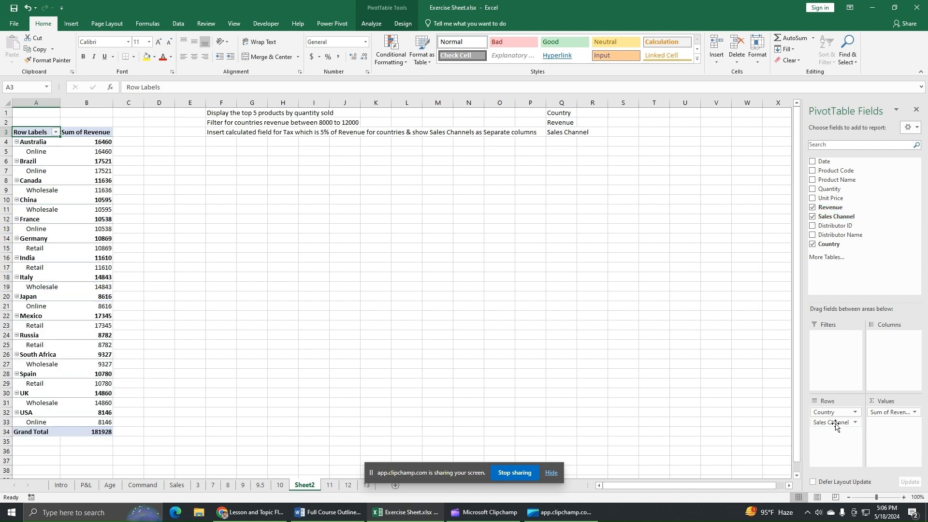
left_click_drag(835, 425, 890, 367)
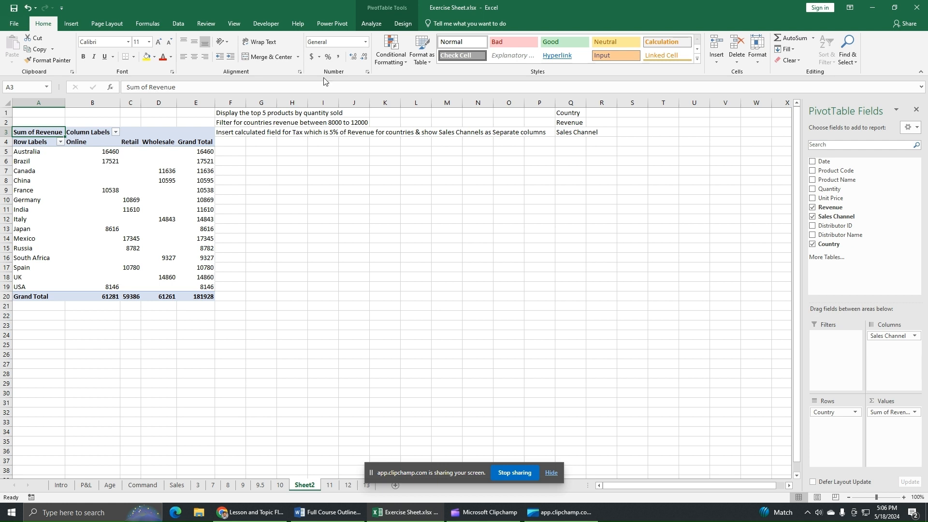
Insert a calculated field named Tax with the formula = Revenue*0.05 into the PivotTable, allowing it to replace existing sheet data.
left_click(373, 26)
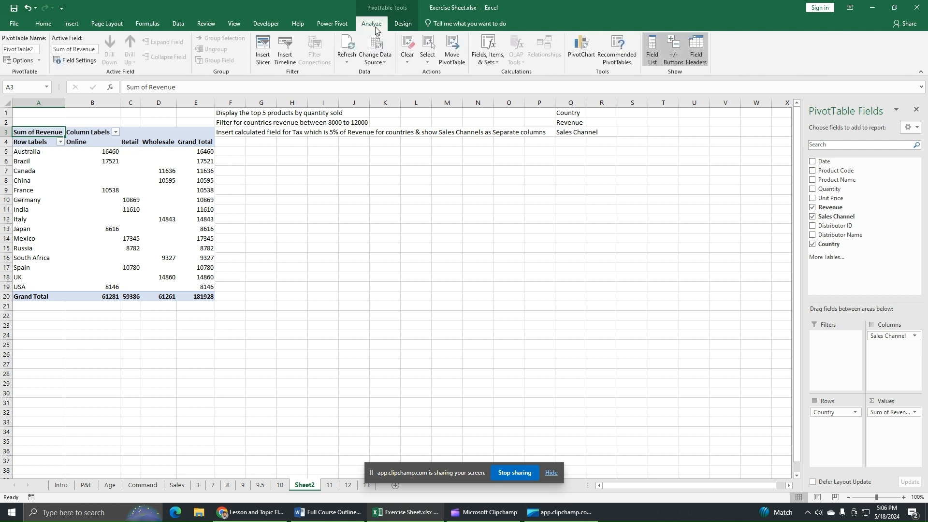
left_click(482, 59)
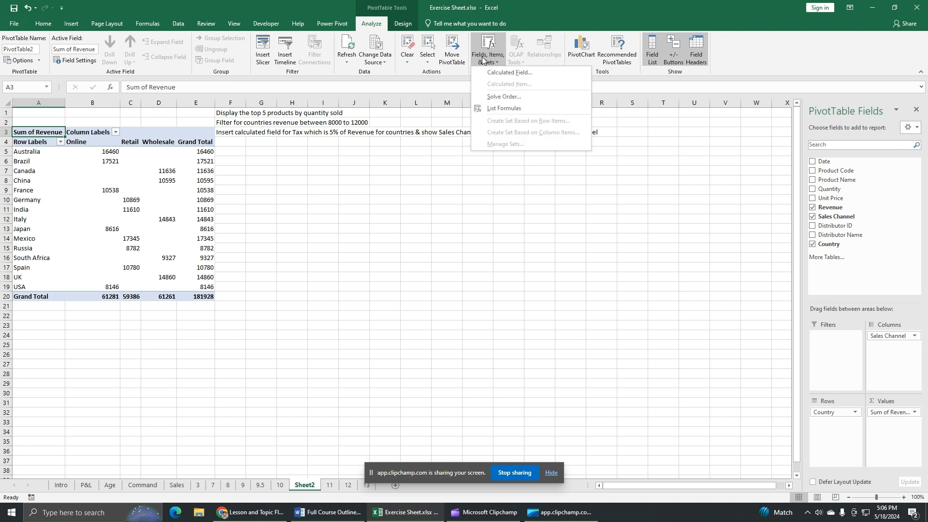
left_click(502, 72)
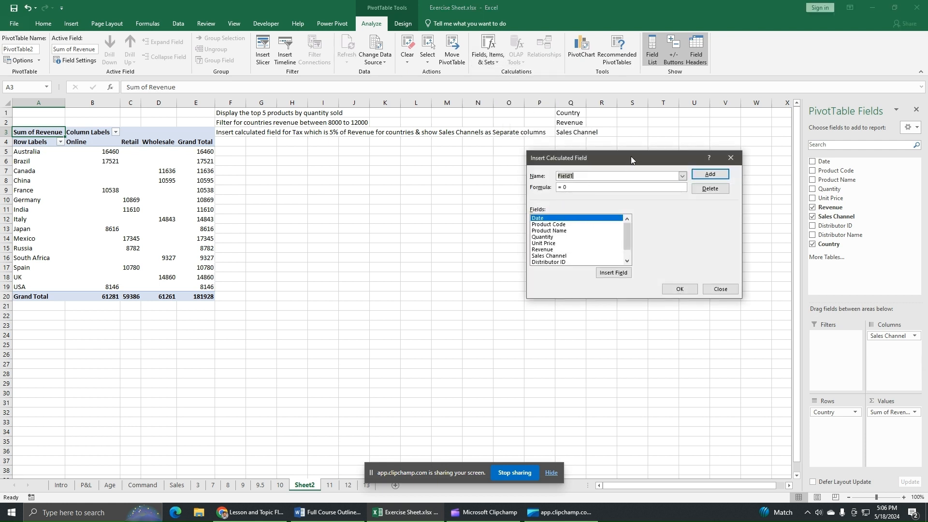
left_click_drag(631, 155, 590, 192)
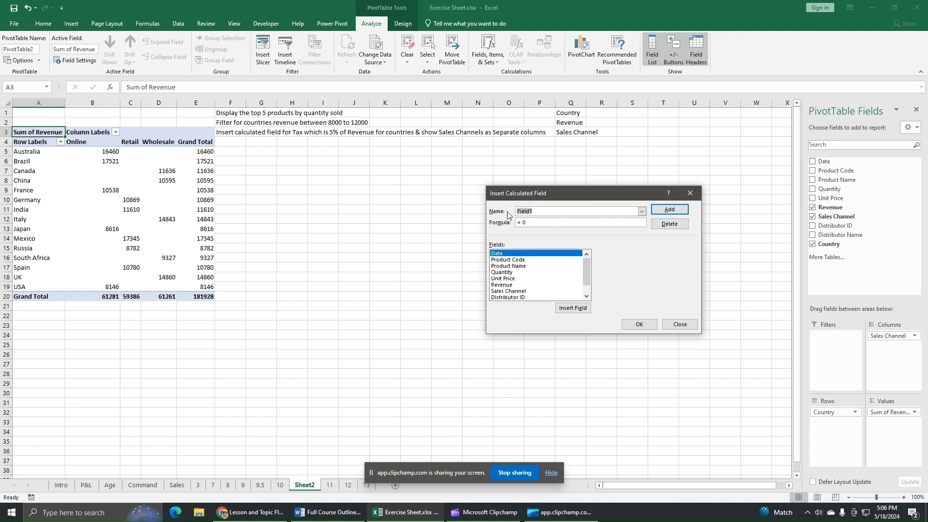
type("Tax")
scroll(587, 274, "down", 1)
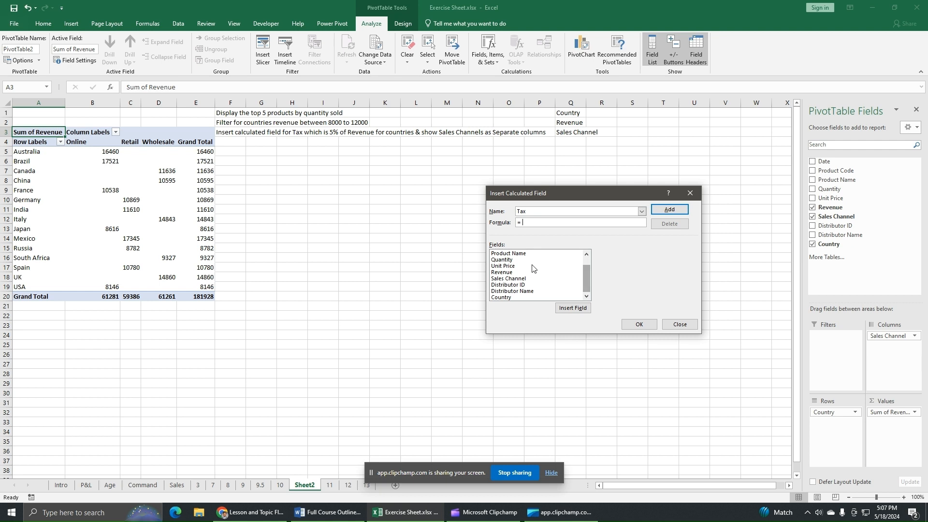
left_click(504, 272)
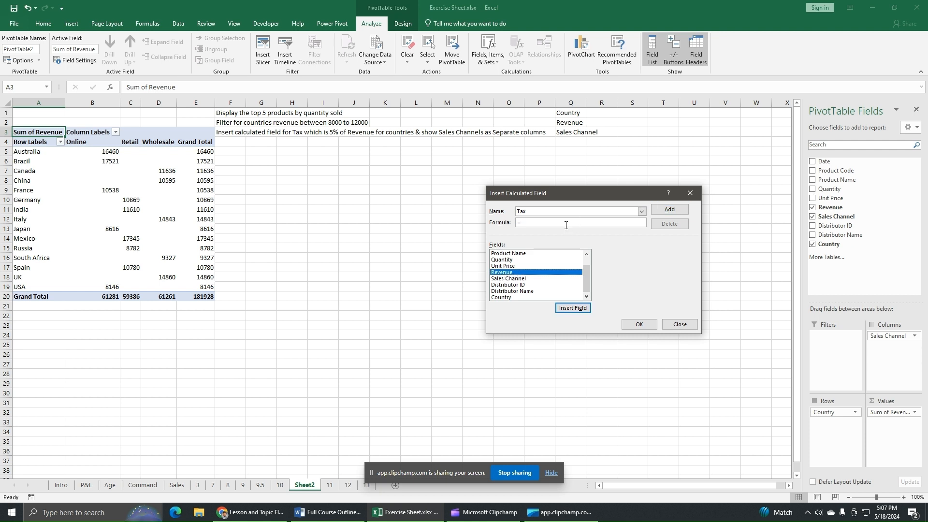
left_click(578, 311)
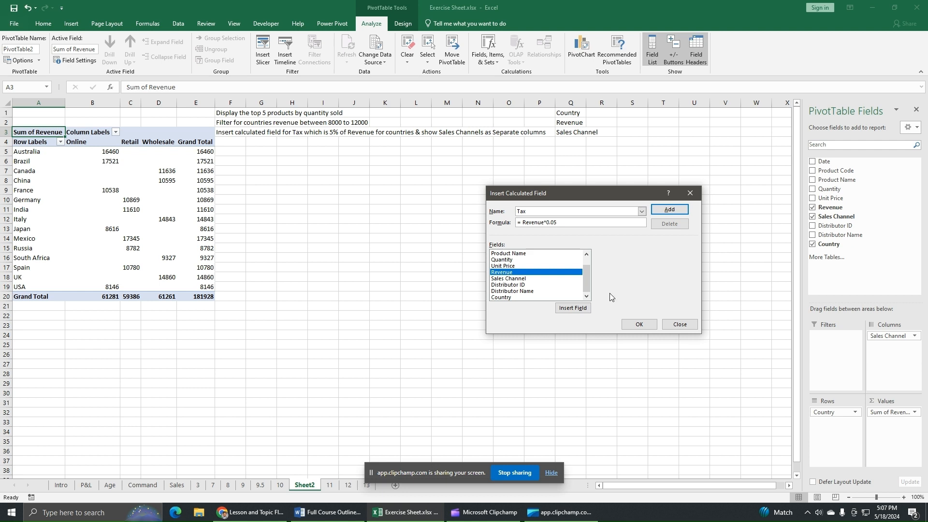
left_click(639, 325)
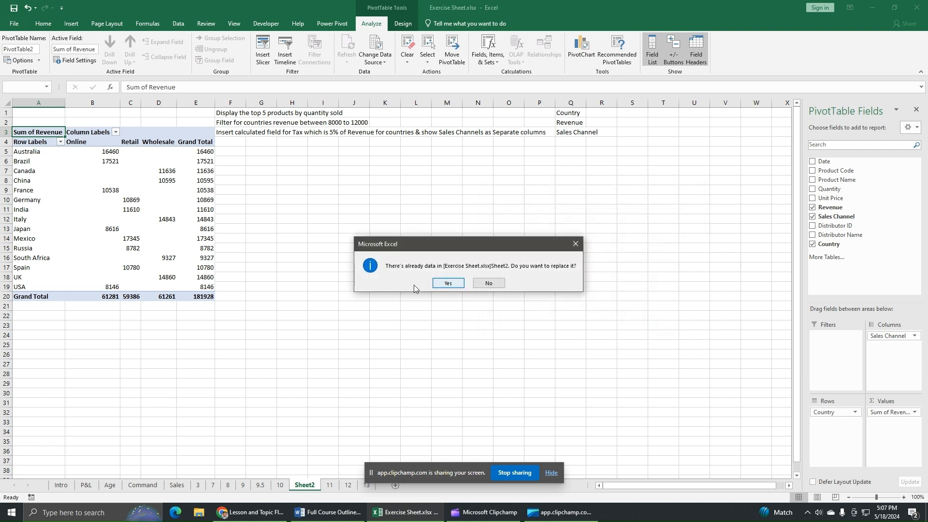
left_click(447, 283)
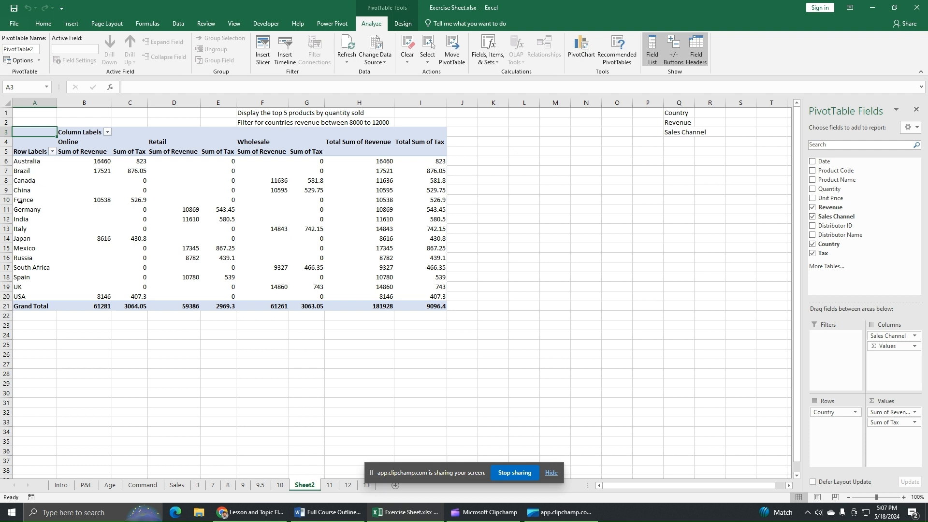
Examine the revenue and tax values by country and sales channel in the PivotTable, including the Canada row.
mouse_move(94, 158)
mouse_move(104, 181)
left_click(6, 180)
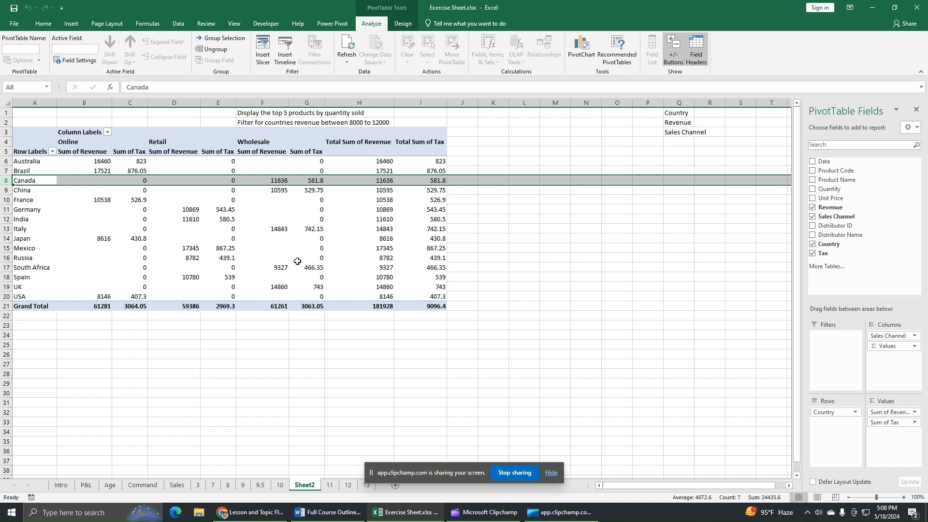
left_click(576, 294)
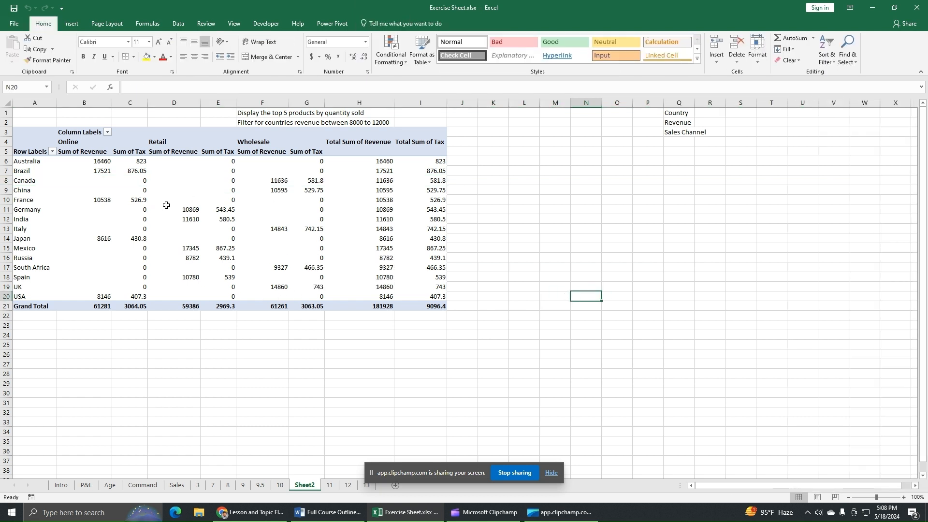
mouse_move(166, 205)
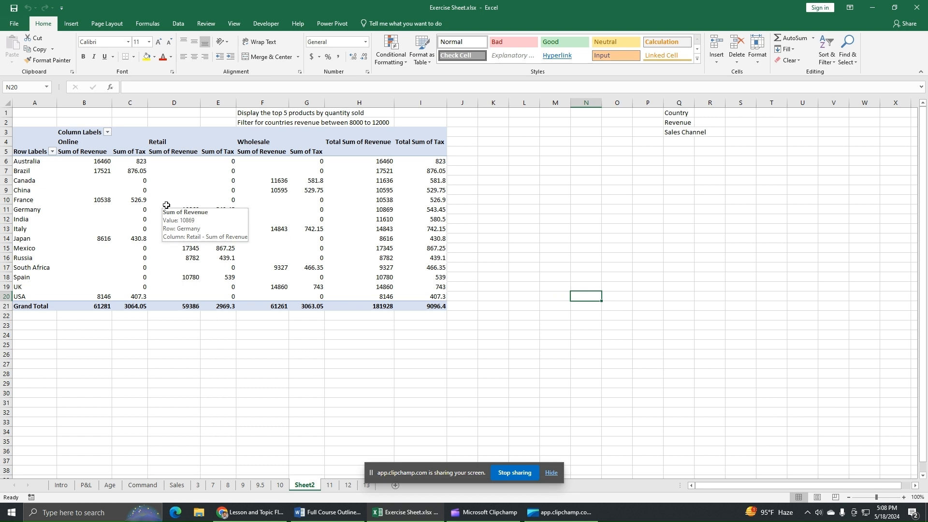